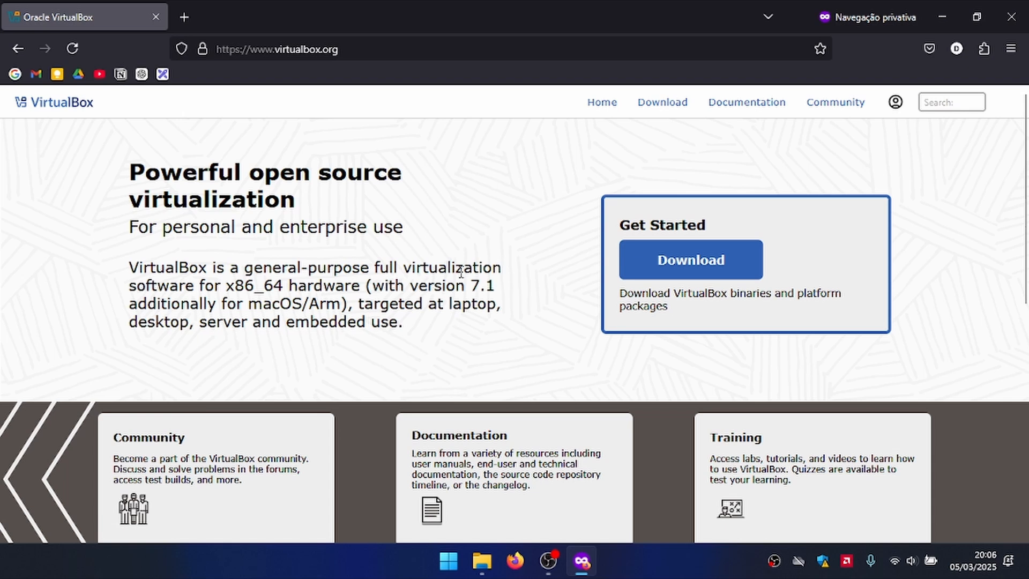
Step: Go to the VirtualBox downloads page and download the 7.1.6 platform package for Windows hosts
click(666, 265)
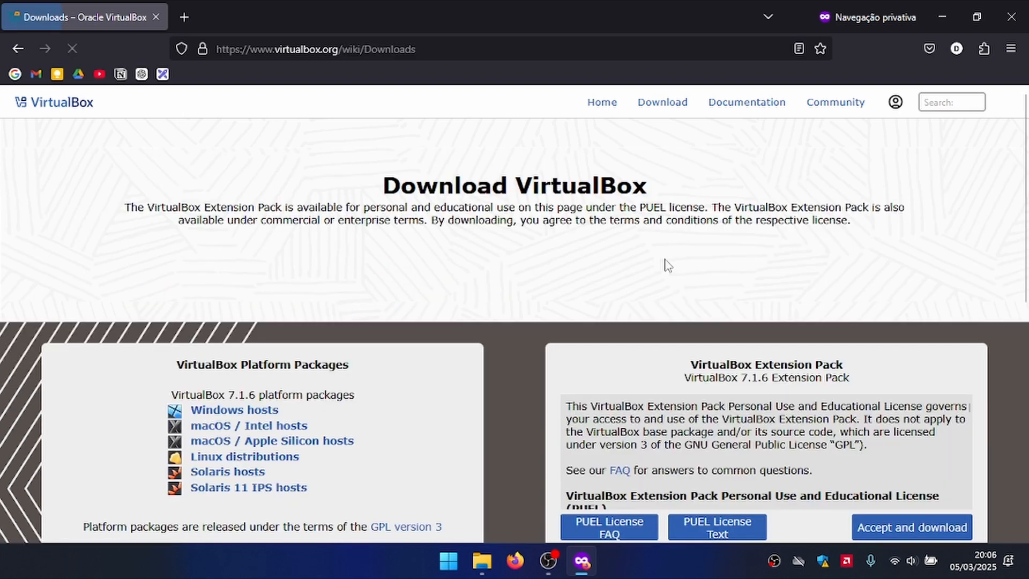
scroll(374, 355, down, 1)
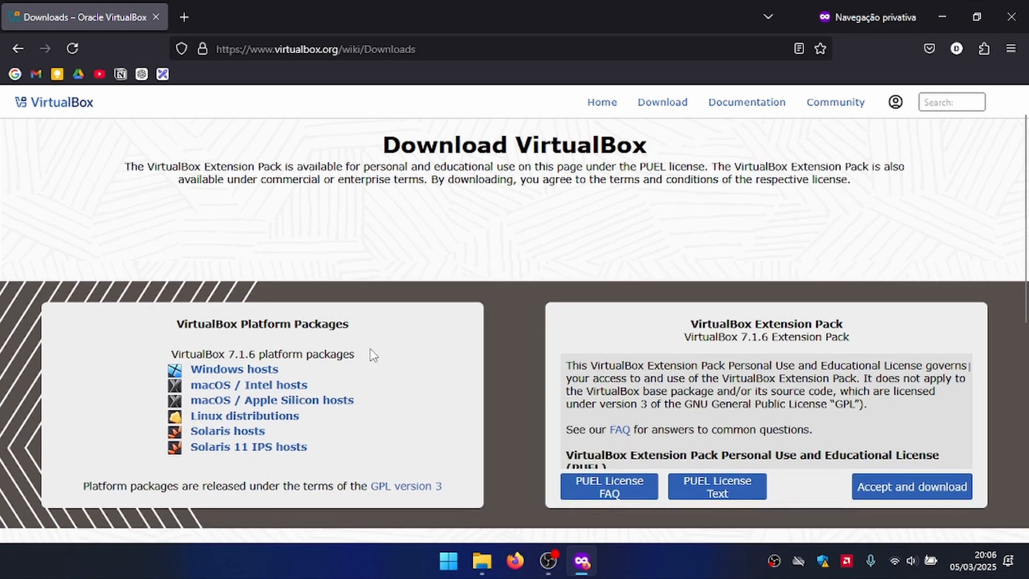
scroll(408, 352, down, 1)
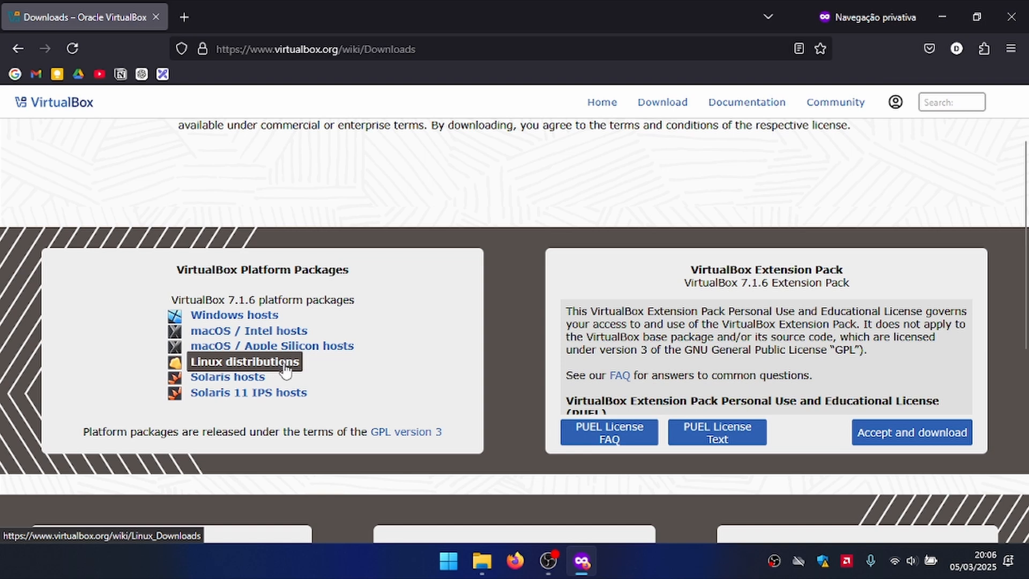
click(262, 317)
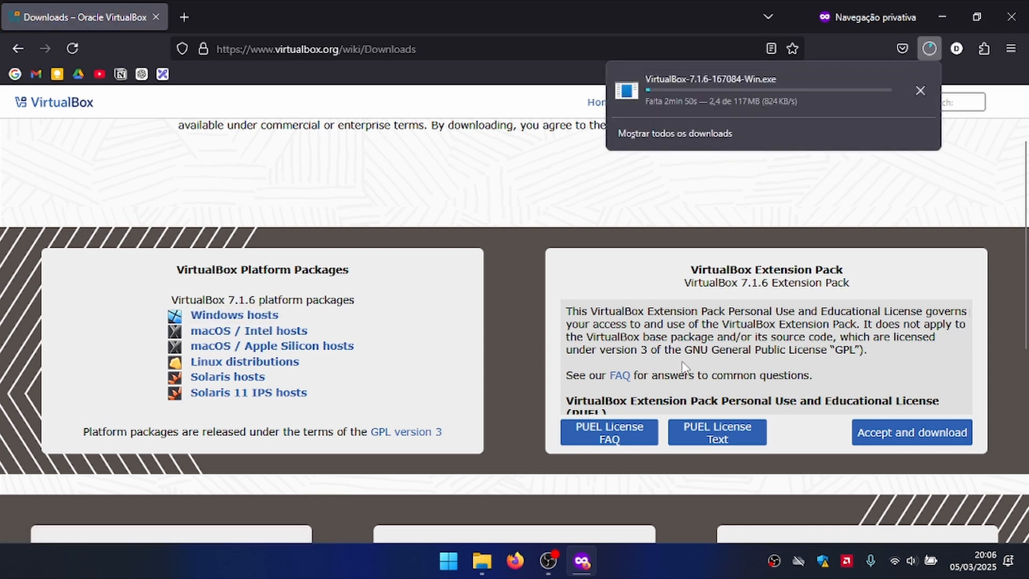
Step: Accept the license and download the VirtualBox 7.1.6 Extension Pack
click(814, 433)
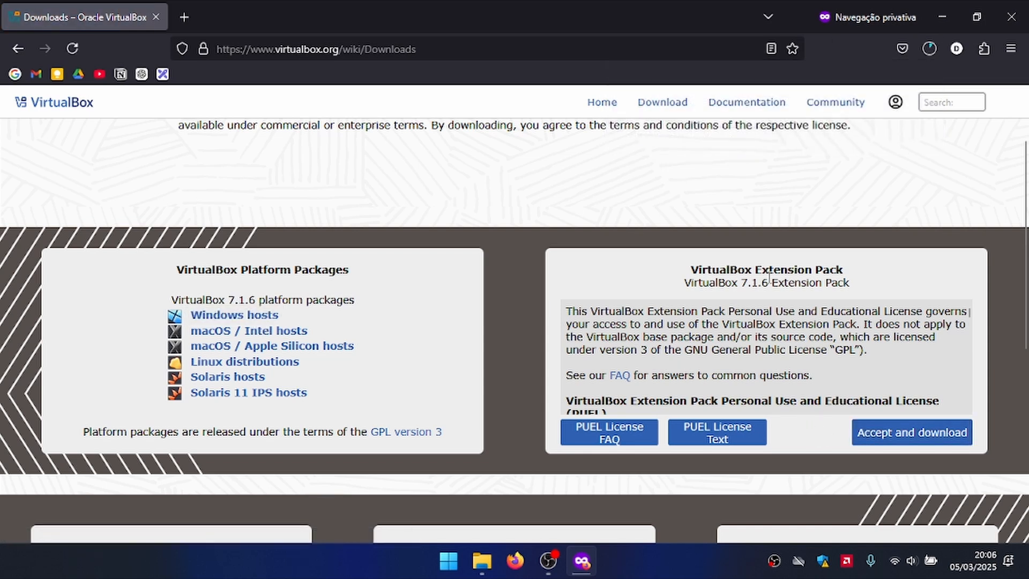
triple_click(709, 270)
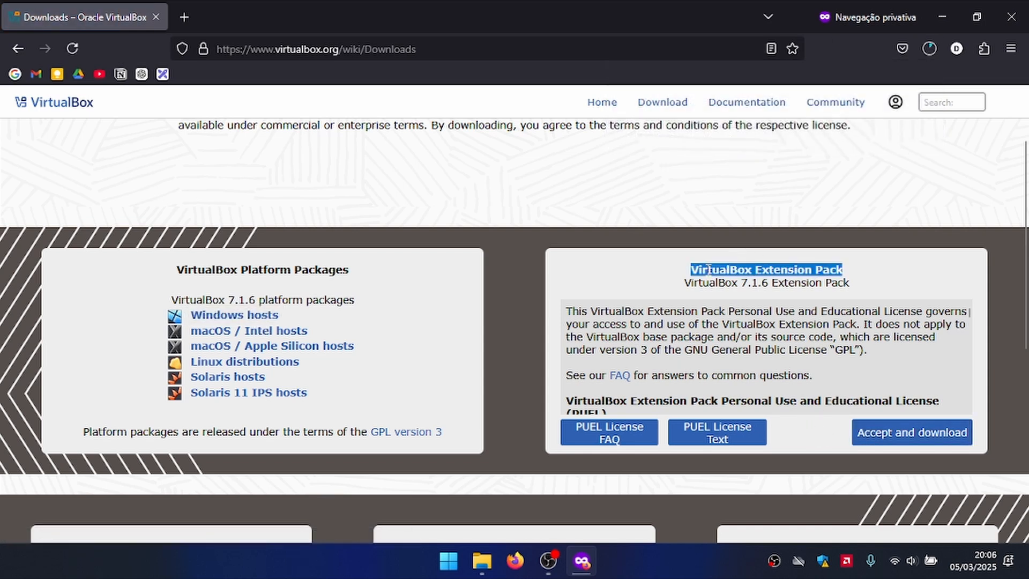
click(852, 280)
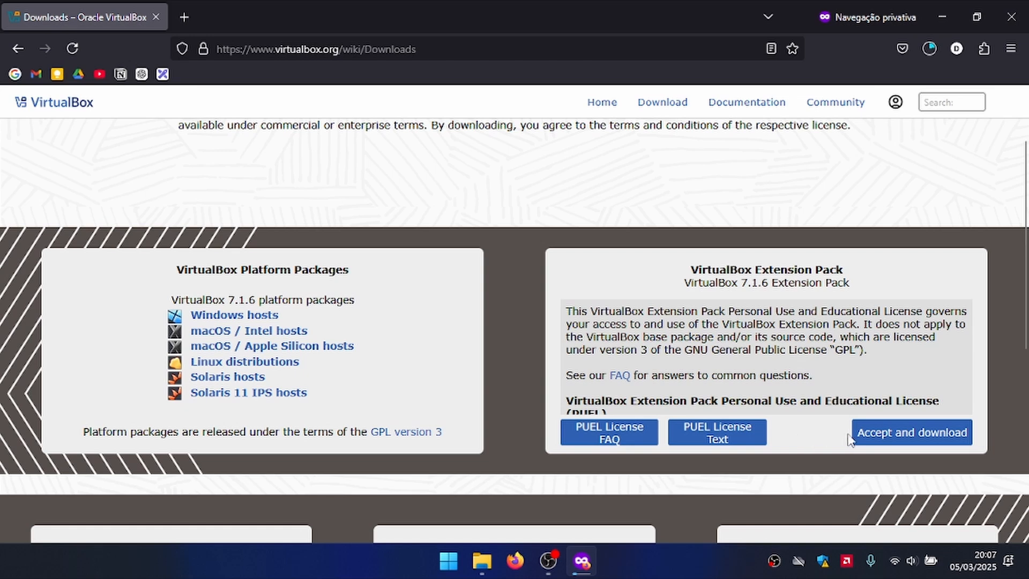
click(893, 439)
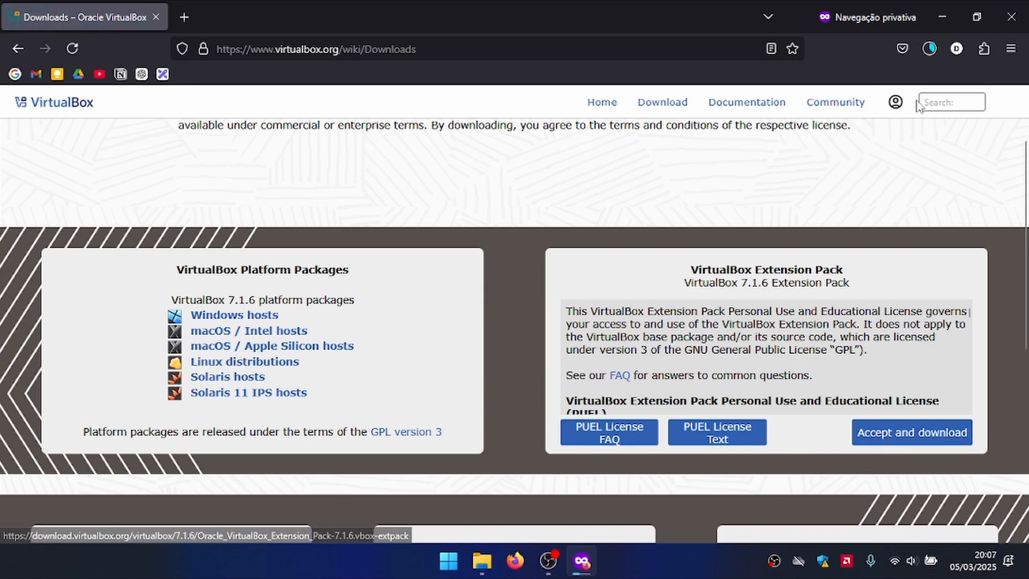
Step: Launch the VirtualBox-7.1.6-167084-Win installer from the Downloads folder and bring up its setup wizard
click(928, 49)
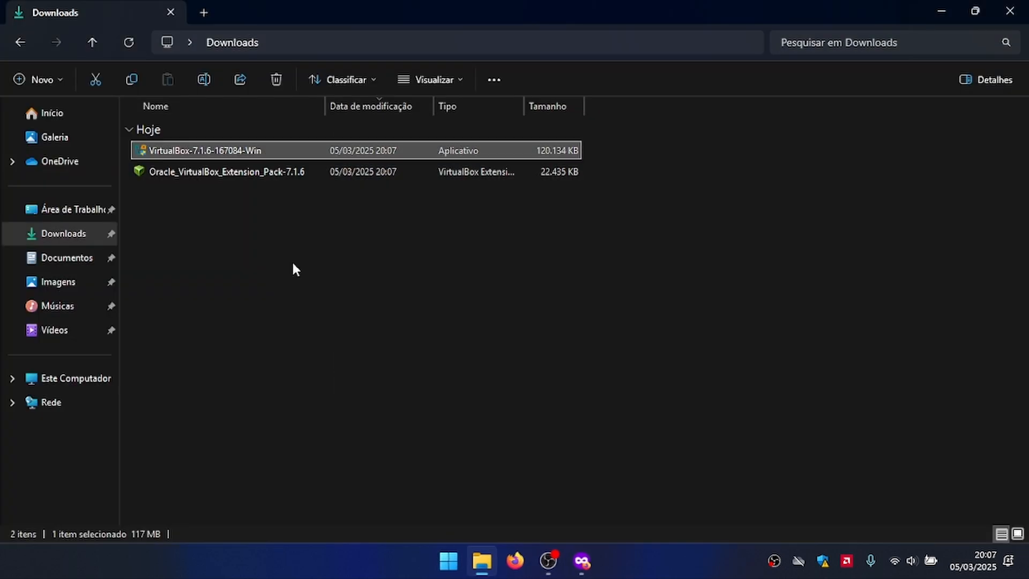
click(293, 263)
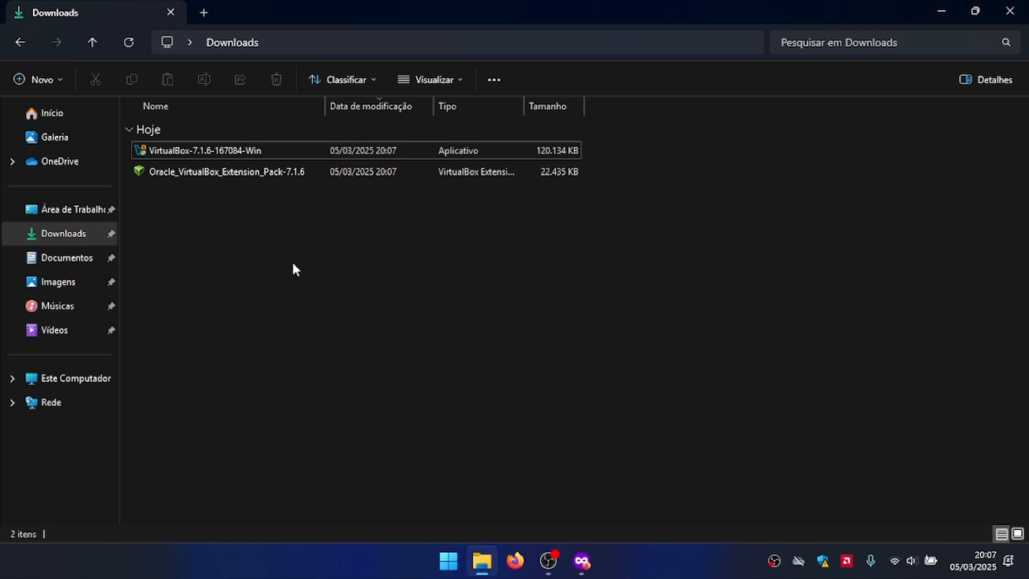
double_click(239, 152)
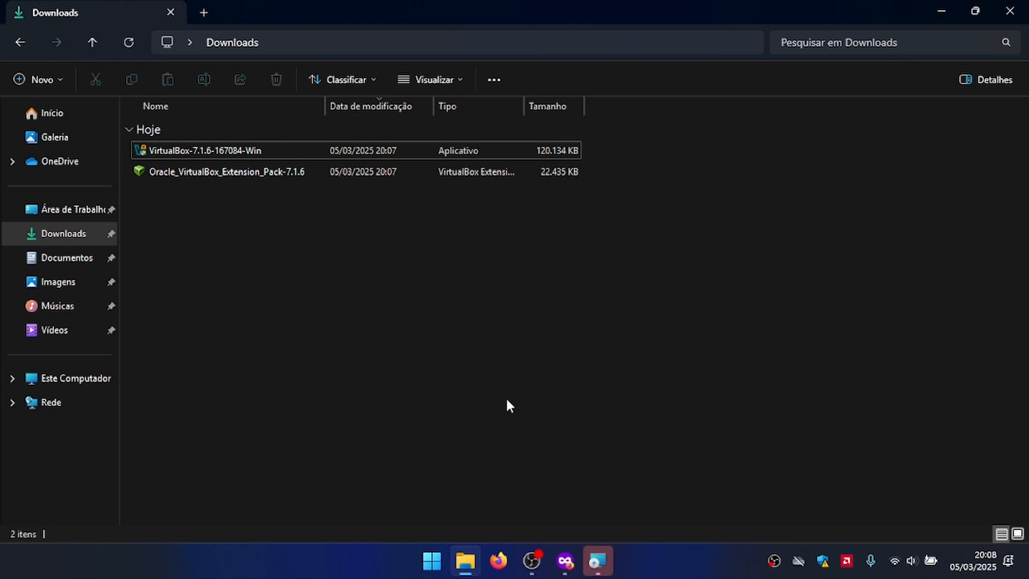
click(598, 562)
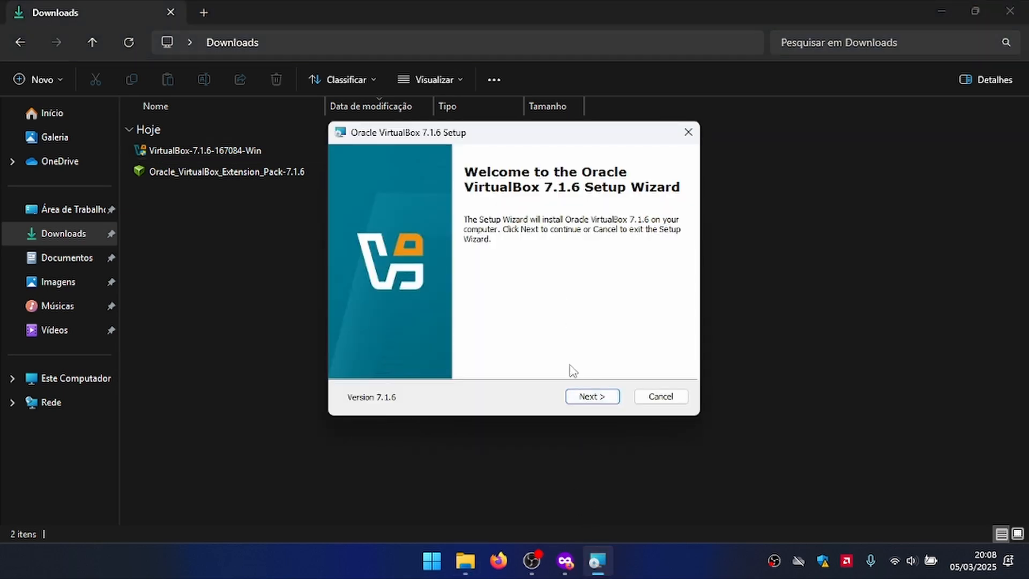
Step: Install Oracle VirtualBox 7.1.6, accepting the license agreement and keeping the default features, location and shortcuts, and start it on finishing
click(589, 397)
click(511, 339)
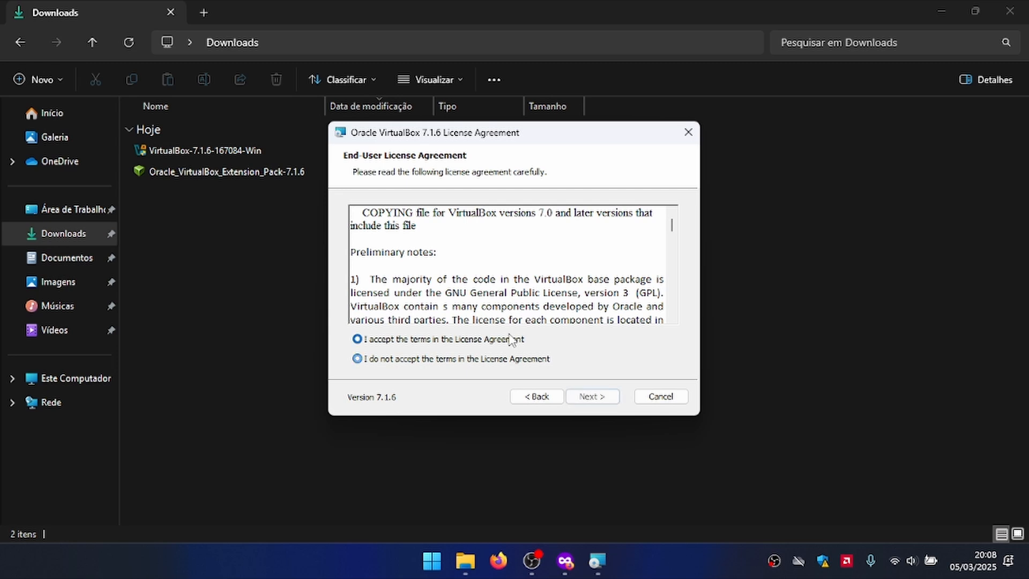
click(592, 396)
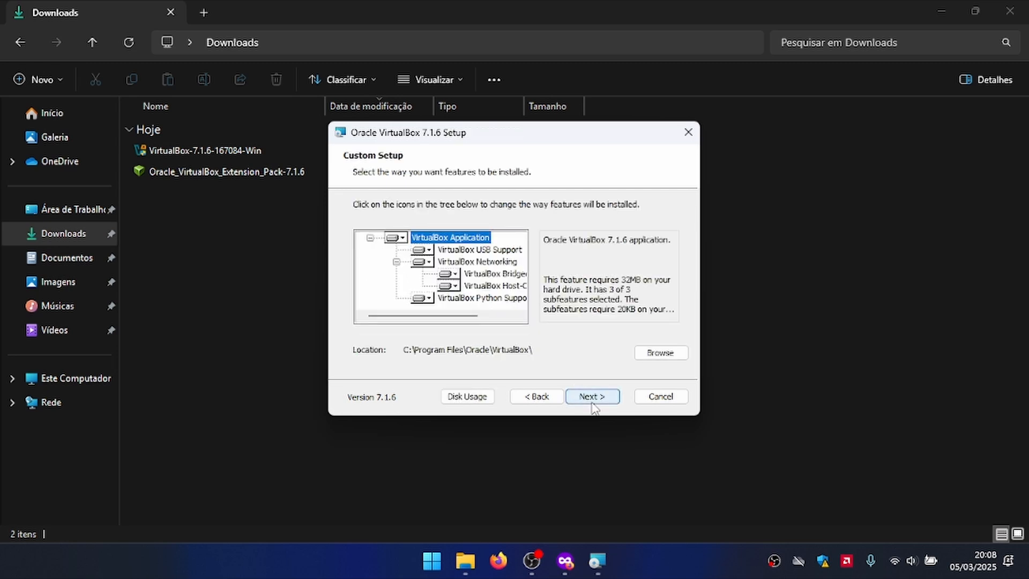
click(591, 396)
click(593, 402)
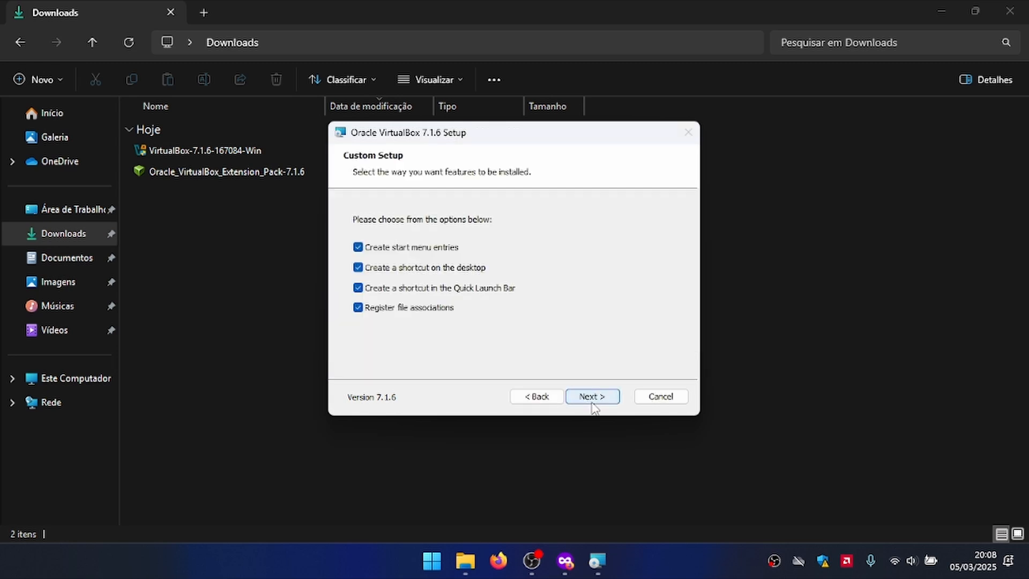
click(593, 397)
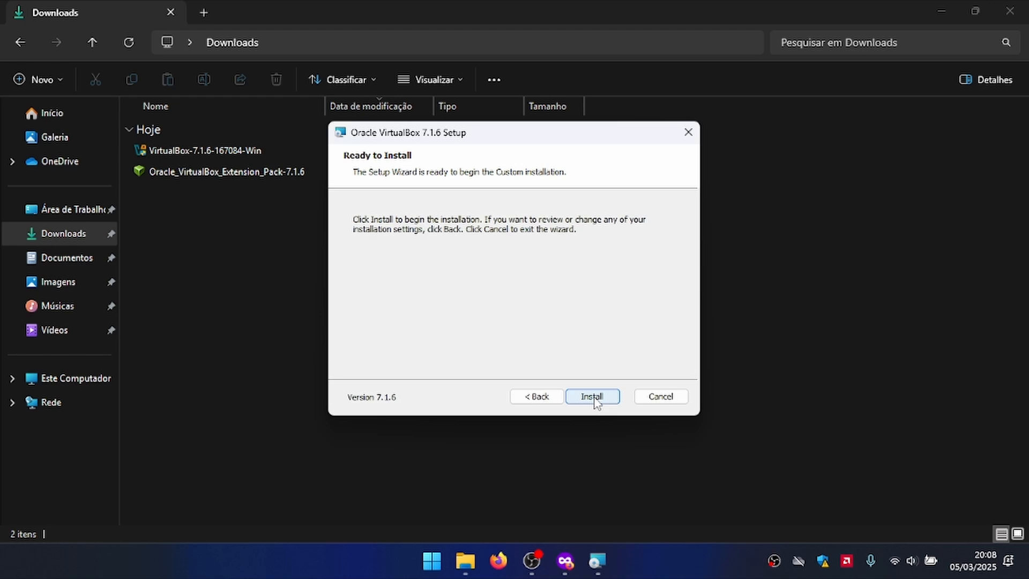
click(593, 398)
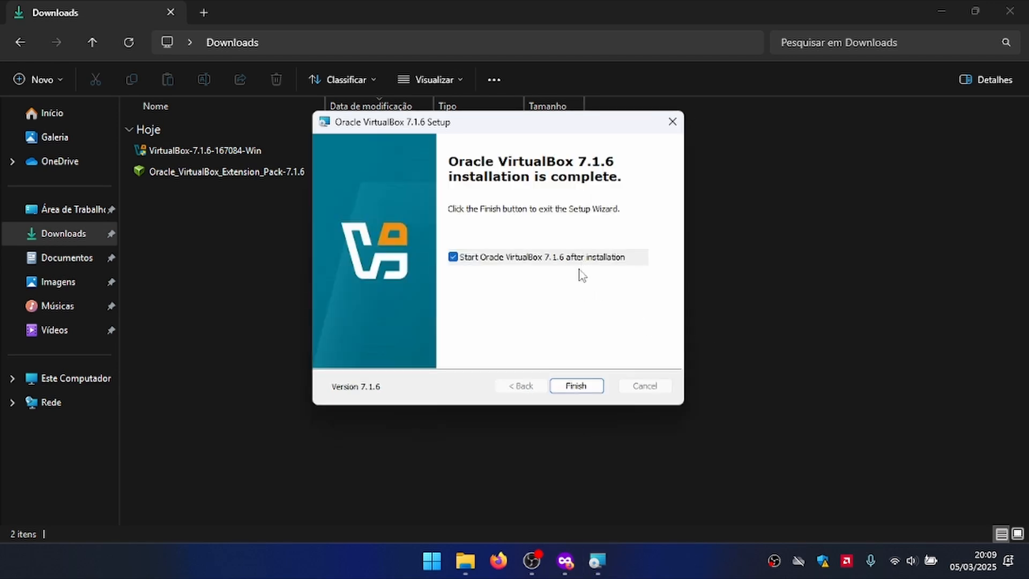
click(576, 385)
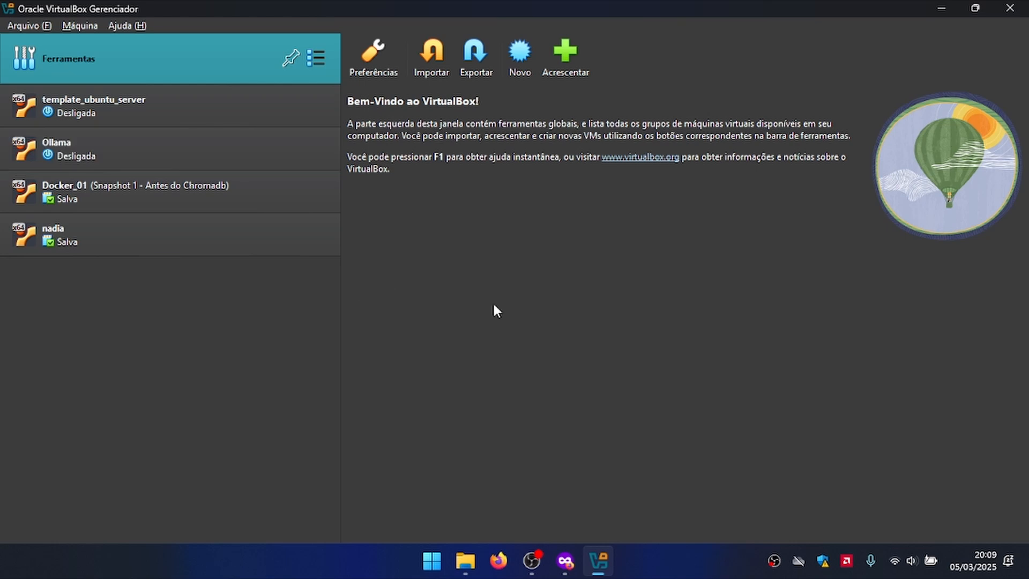
Step: Install Oracle_VirtualBox_Extension_Pack-7.1.6 from the Downloads folder, reading its license to the end and agreeing to it
click(942, 8)
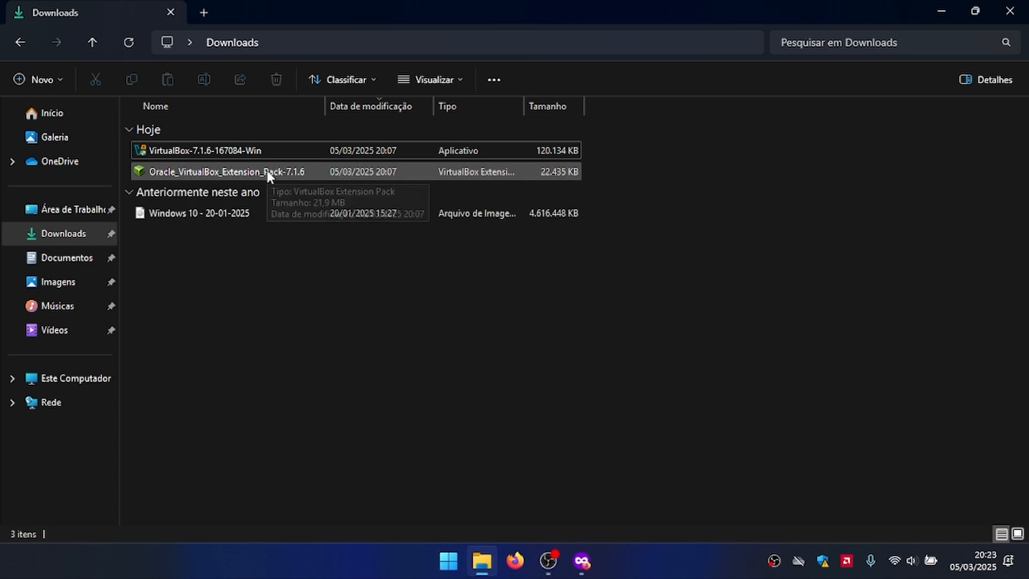
double_click(267, 171)
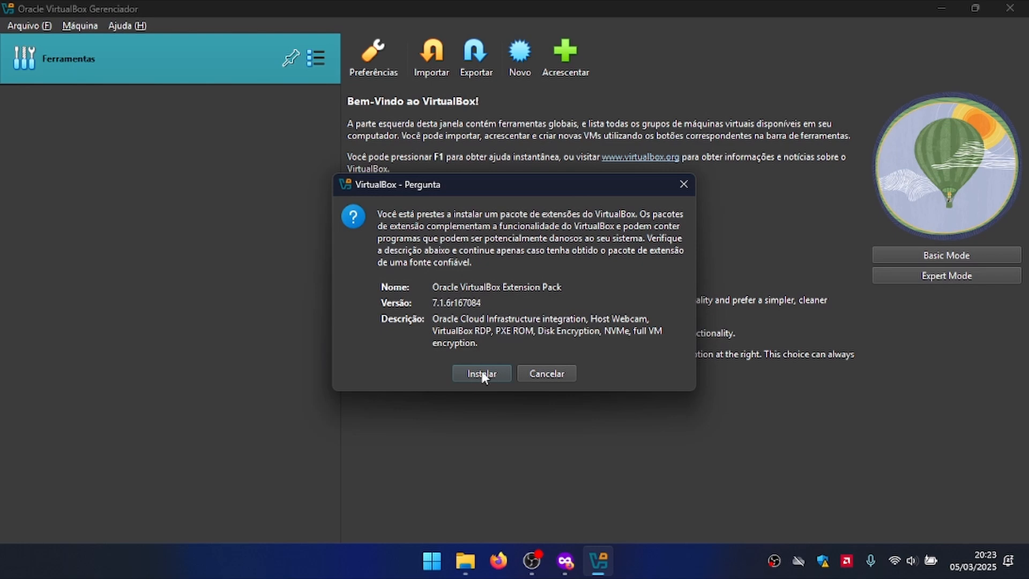
click(495, 371)
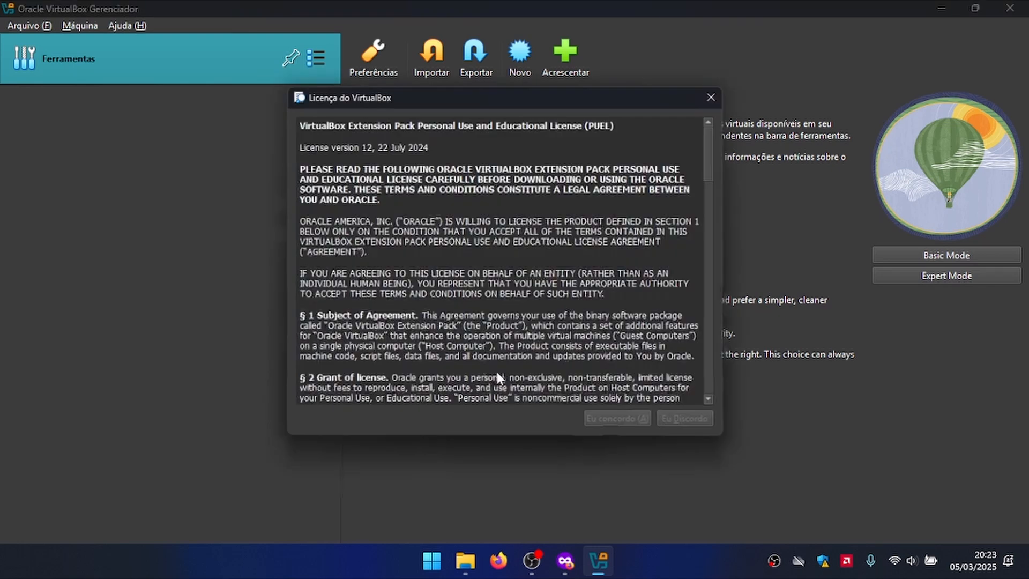
drag(718, 166, 710, 403)
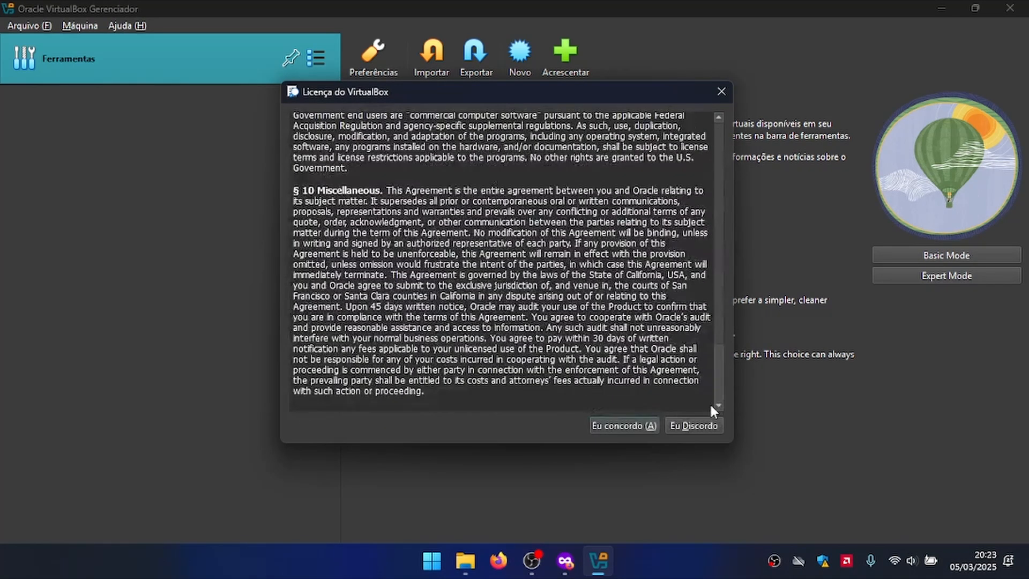
click(618, 429)
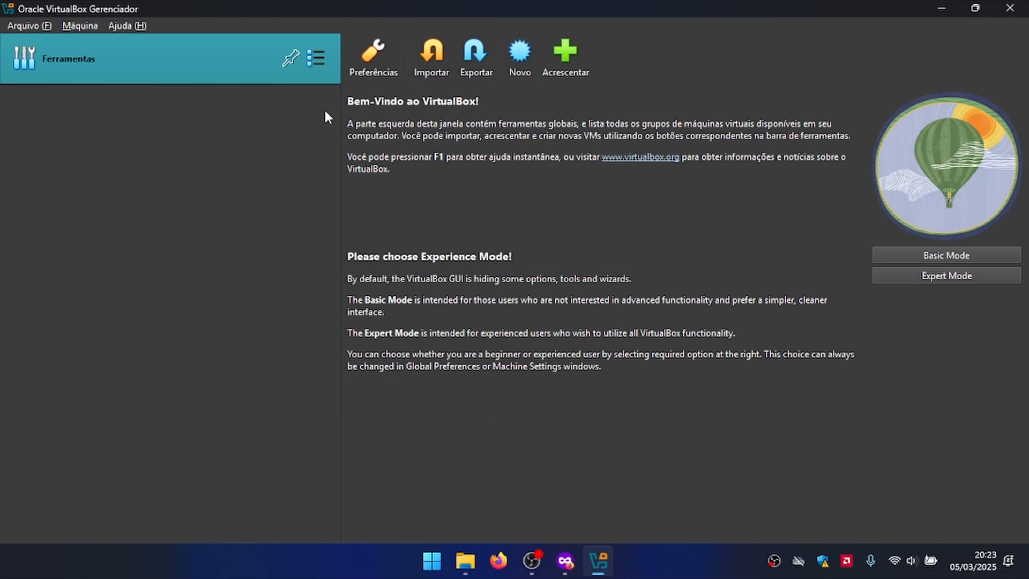
Step: Check the installed extensions list for the Oracle VirtualBox Extension Pack and return to the welcome page
click(317, 60)
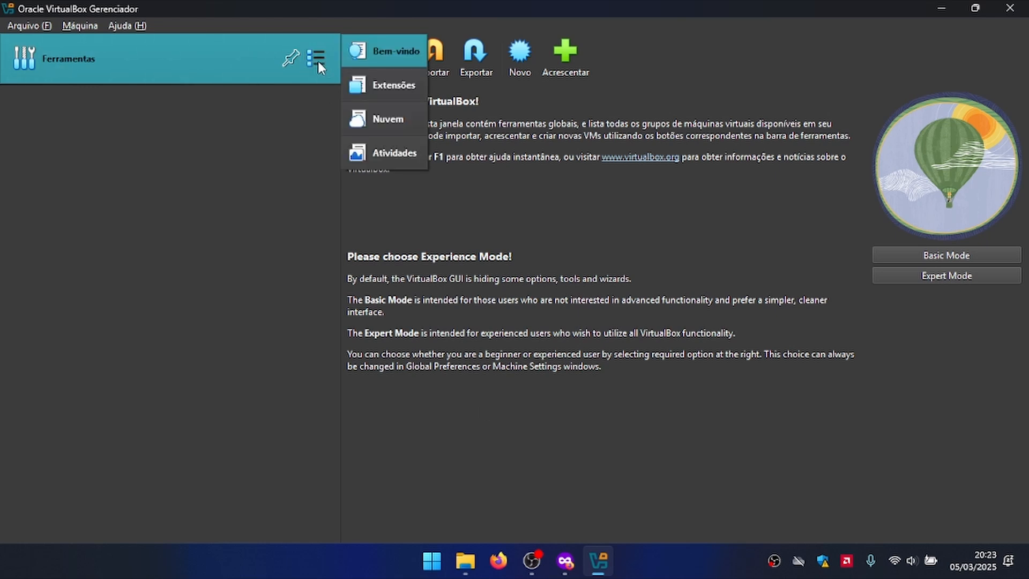
click(380, 94)
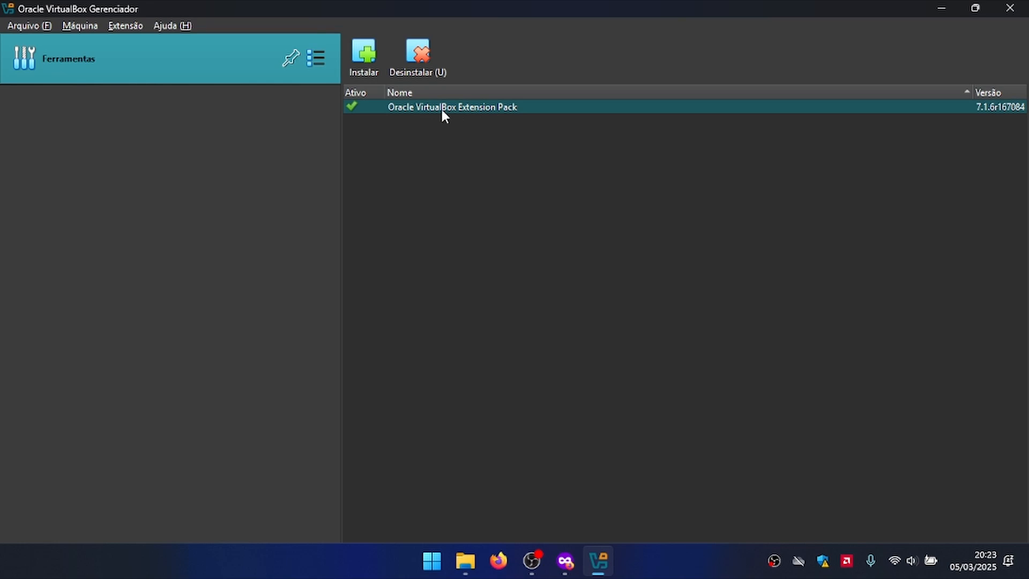
click(320, 59)
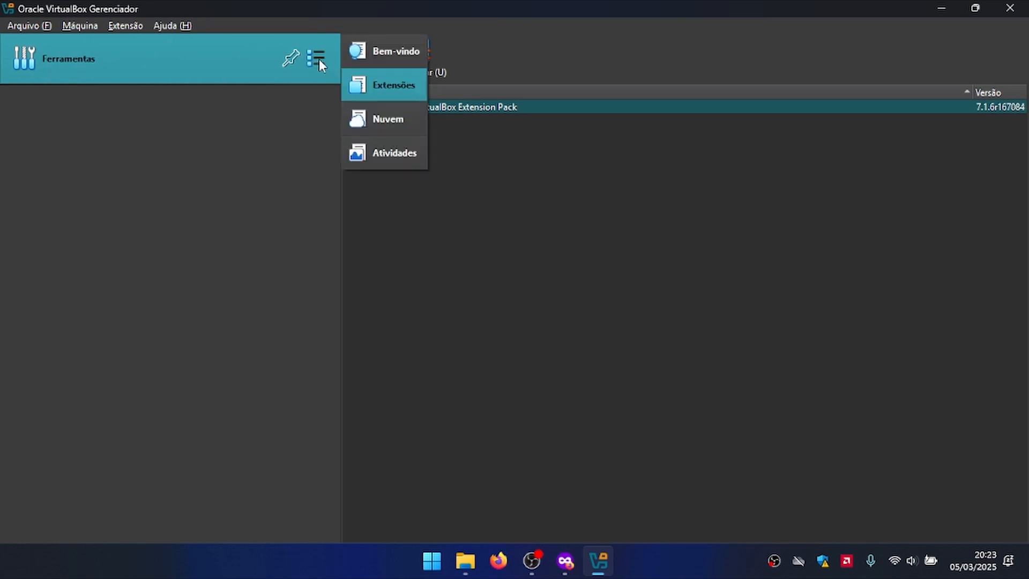
click(399, 58)
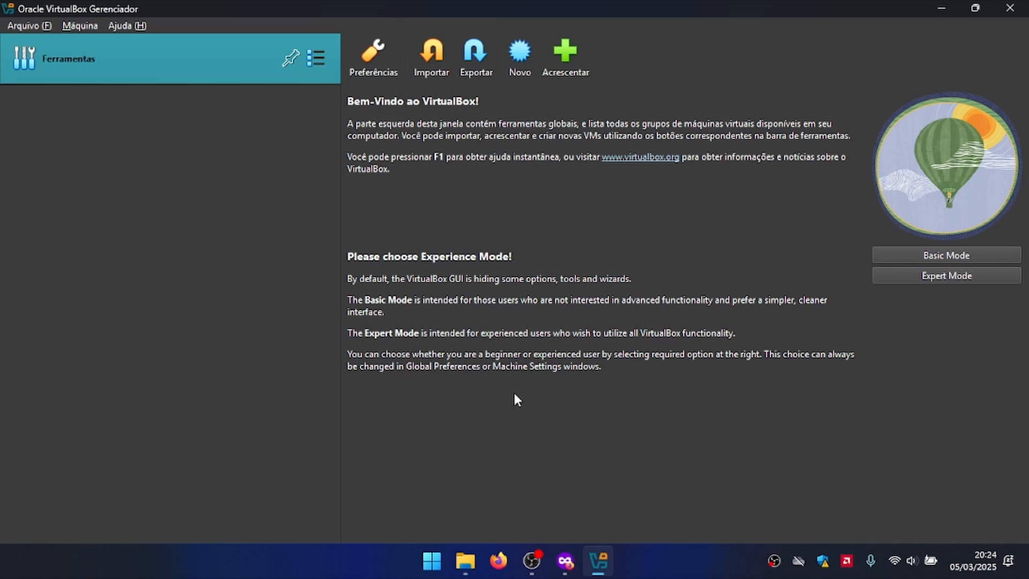
Step: Switch to the Firefox private window and search Google for "windows 10 iso"
click(564, 560)
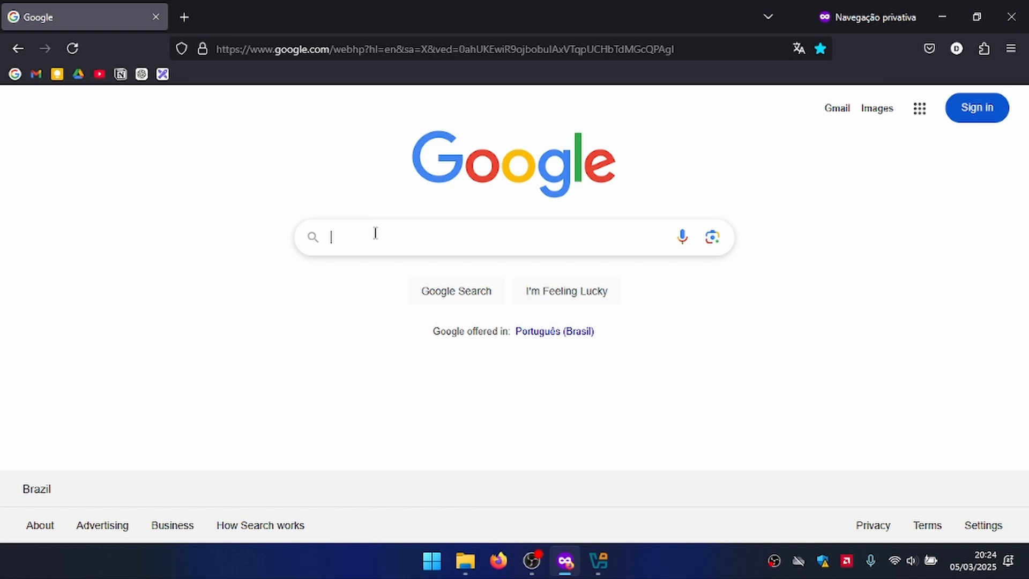
text(windows)
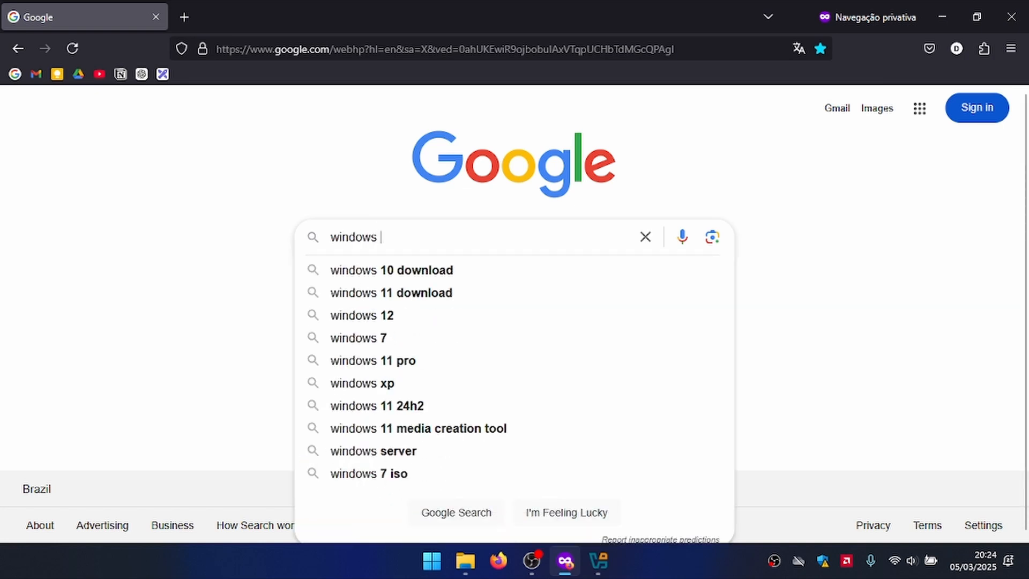
text( 10 iso)
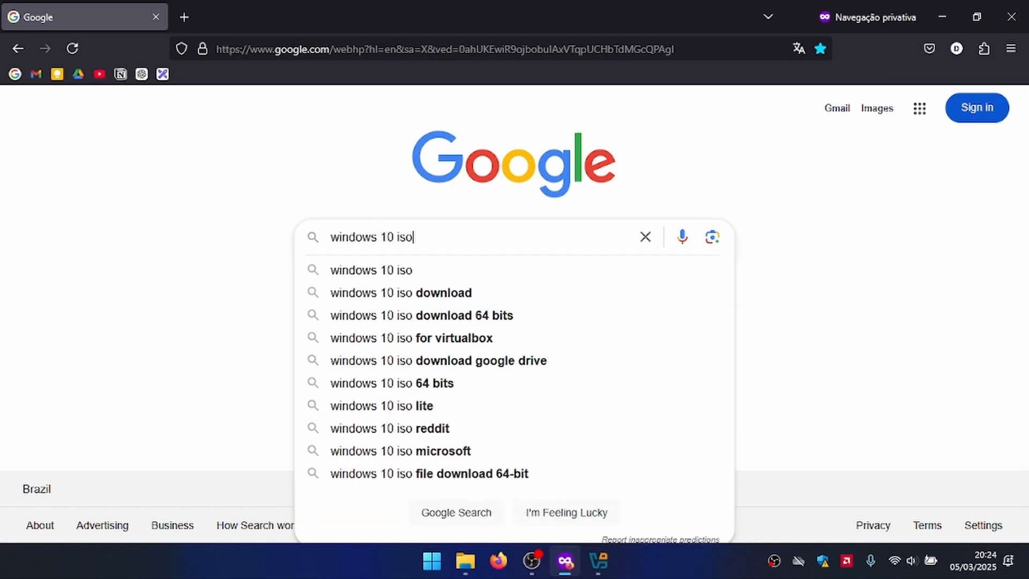
key(Return)
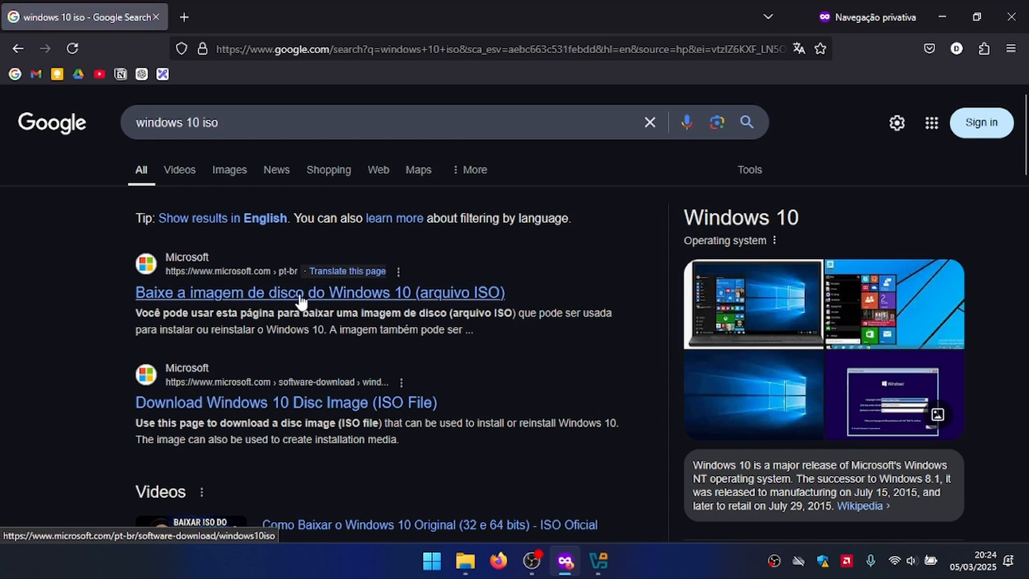
Step: Open Microsoft's Brazilian Portuguese Windows 10 download page from the results and find the section for creating installation media
scroll(304, 303, down, 3)
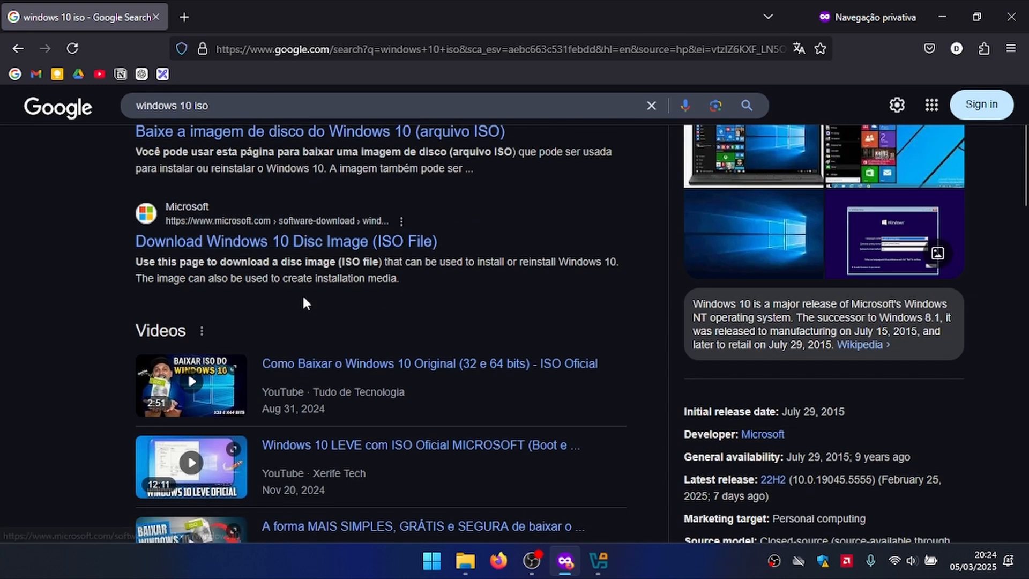
scroll(302, 293, up, 3)
click(315, 296)
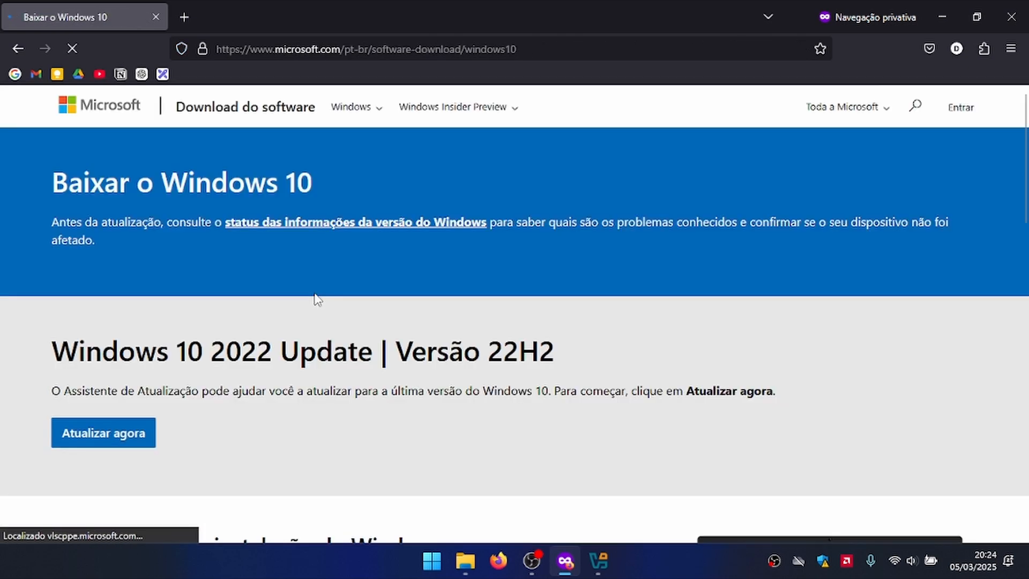
scroll(318, 299, down, 2)
scroll(317, 299, down, 2)
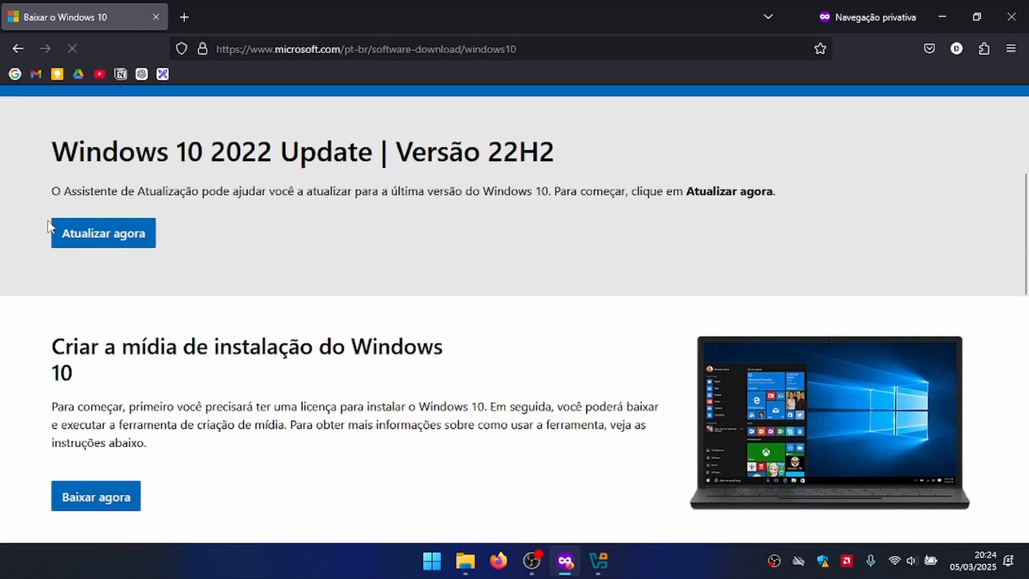
scroll(200, 229, down, 3)
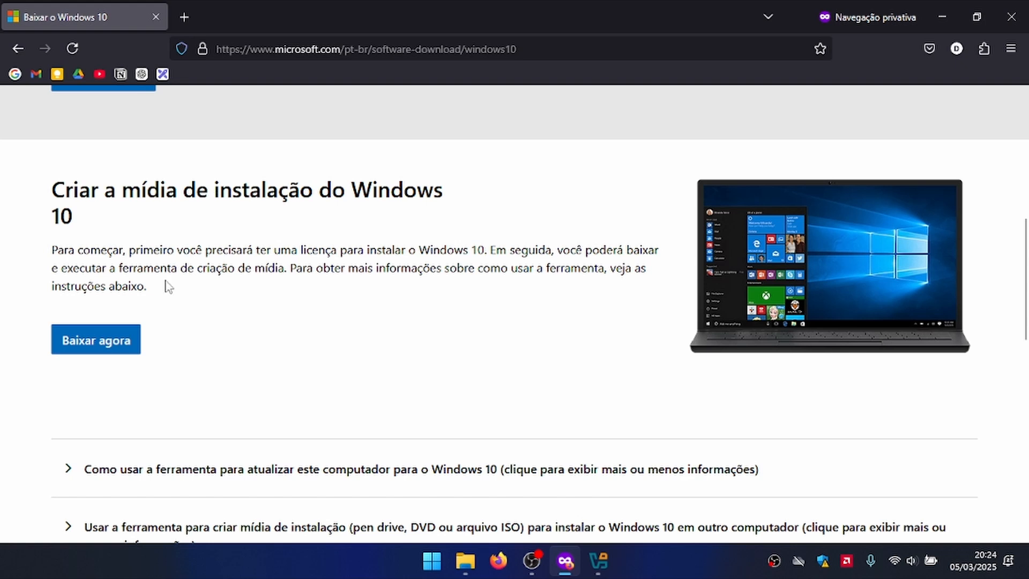
Step: Download MediaCreationTool_22H2.exe from the Windows 10 page, run it and accept its license terms
click(115, 349)
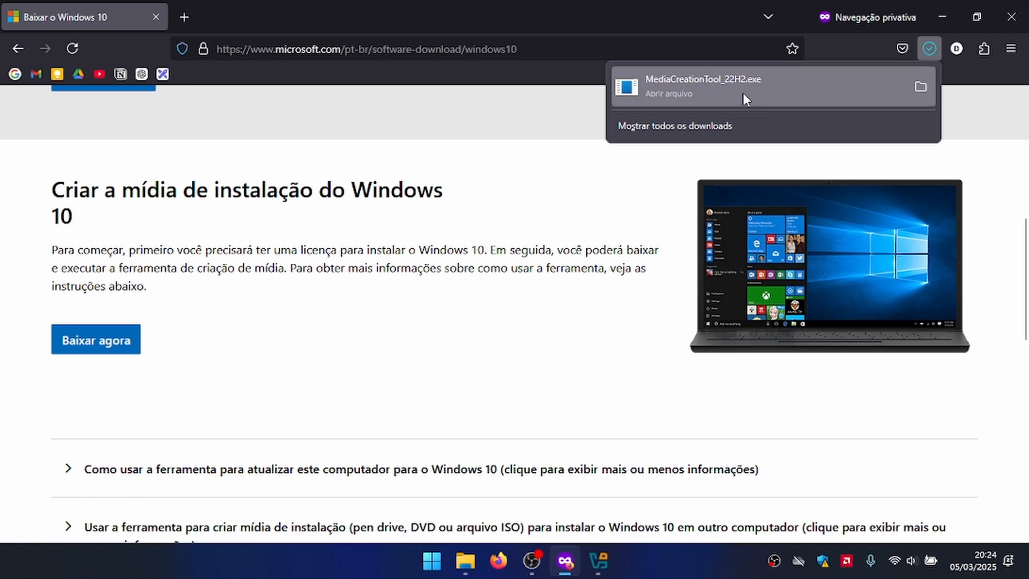
click(742, 93)
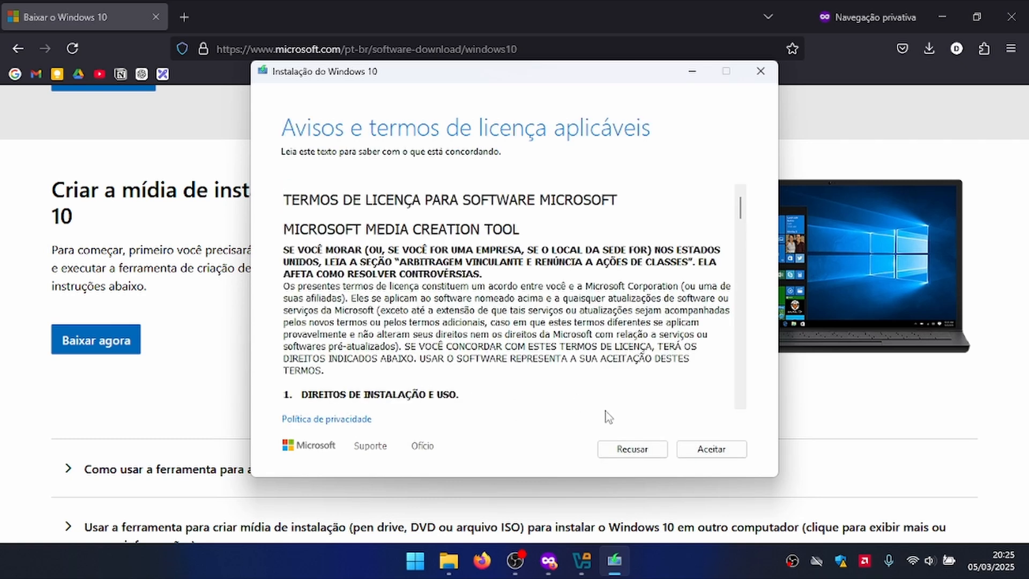
click(712, 450)
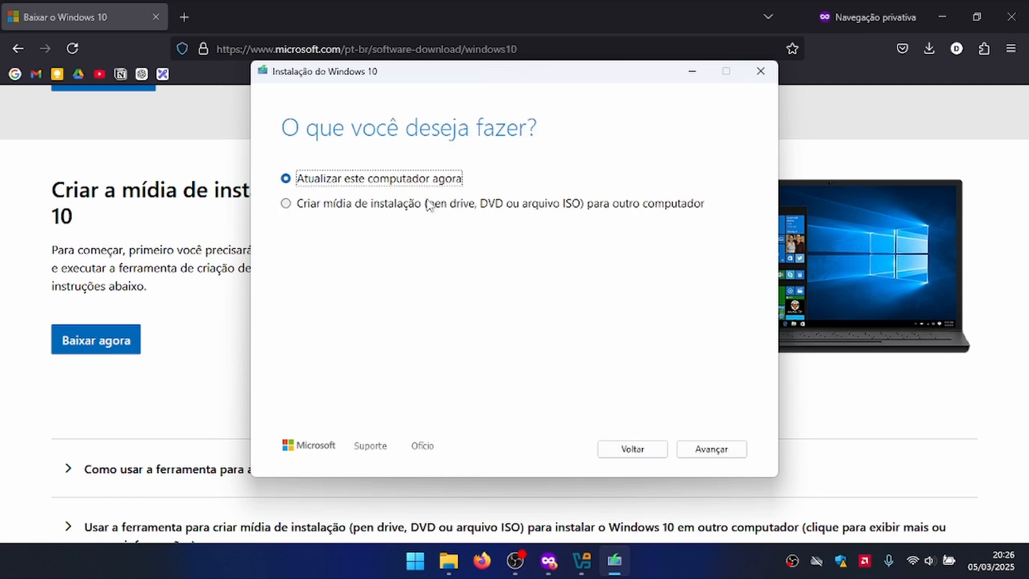
Step: Choose to create installation media for another computer as an ISO file with the recommended options, and save it as Windows in Documentos
click(350, 210)
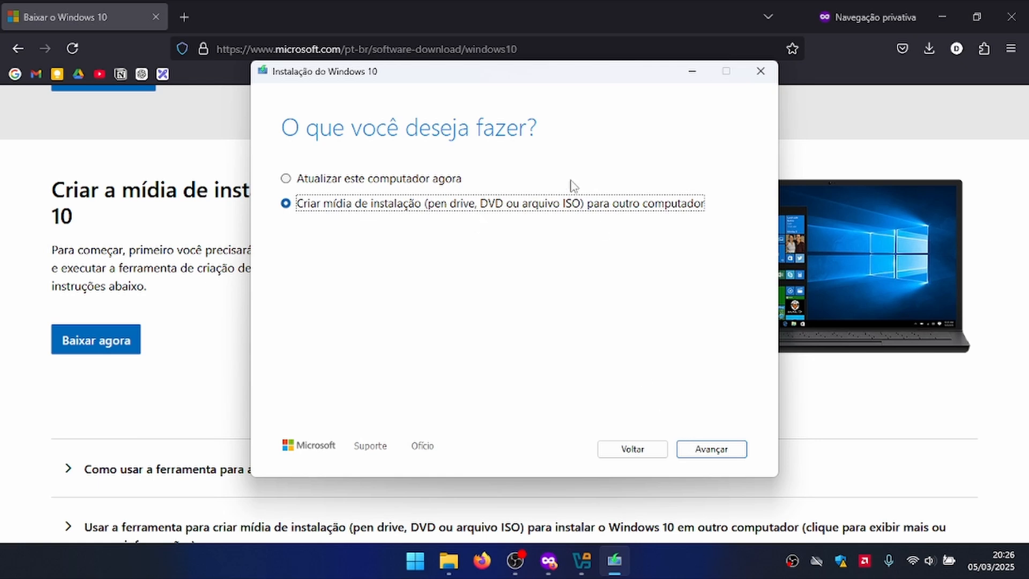
click(706, 451)
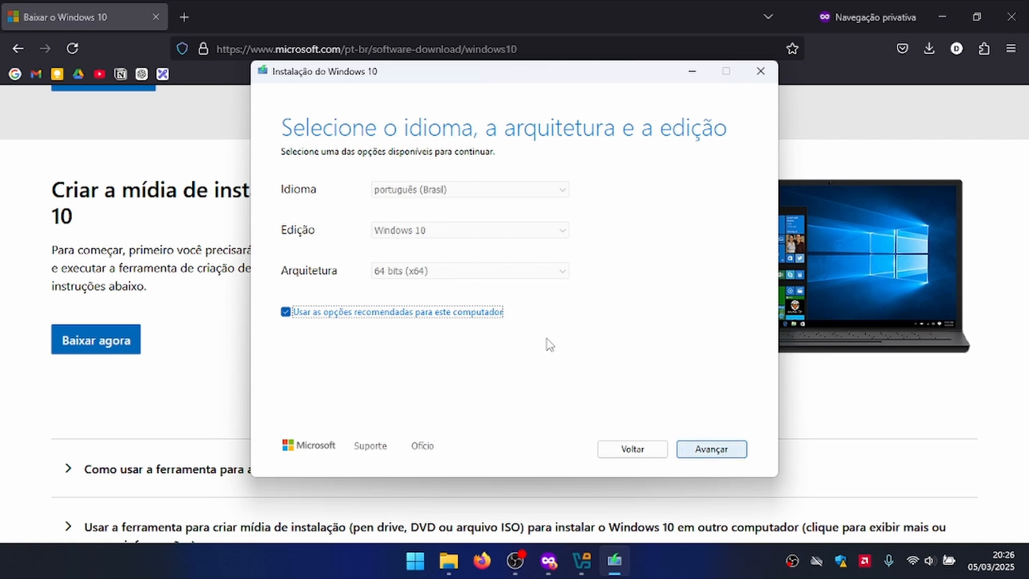
click(714, 455)
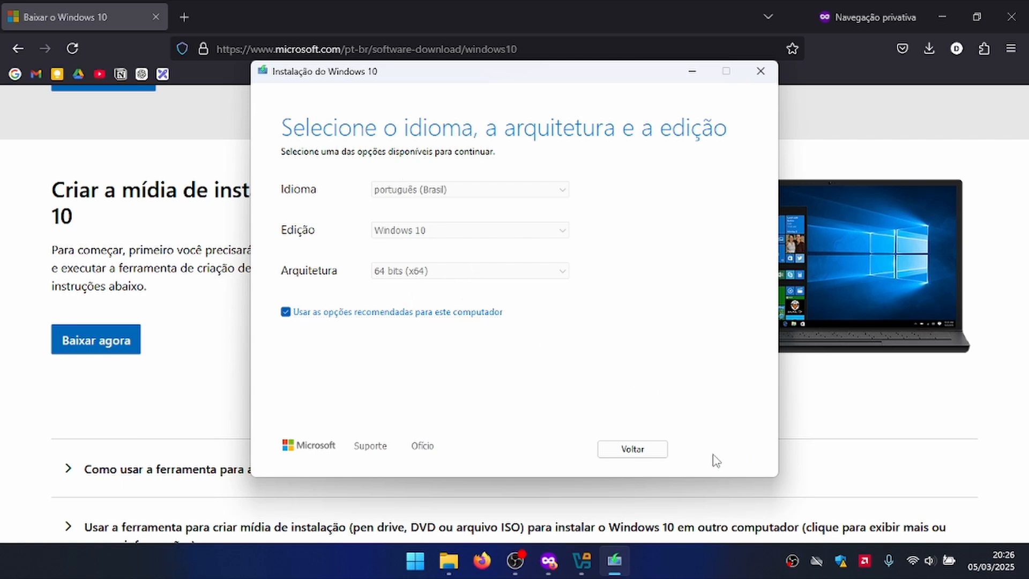
click(346, 231)
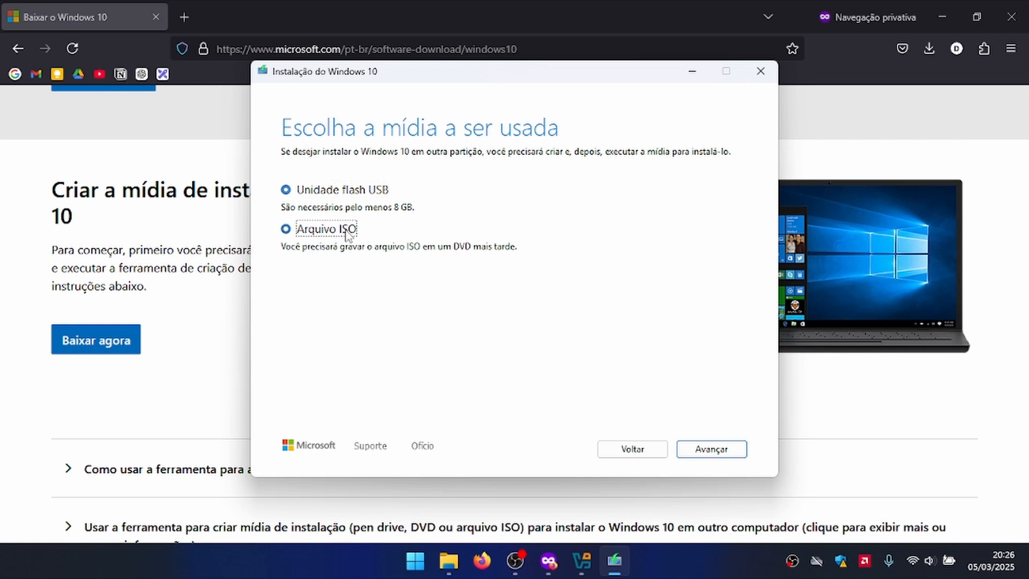
click(716, 456)
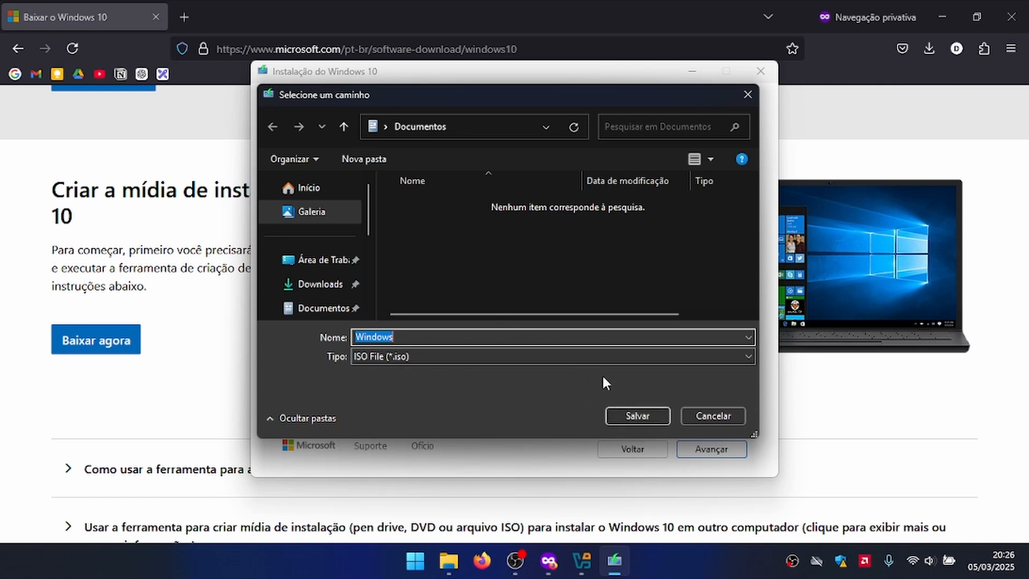
click(645, 416)
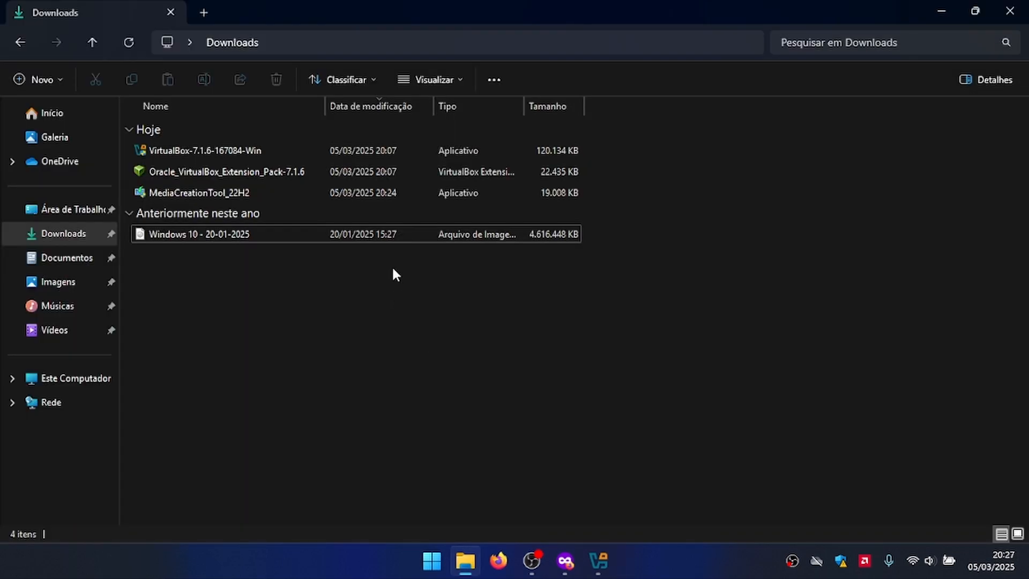
Step: Locate the Windows 10 - 20-01-2025 disc image in the Downloads folder
click(314, 234)
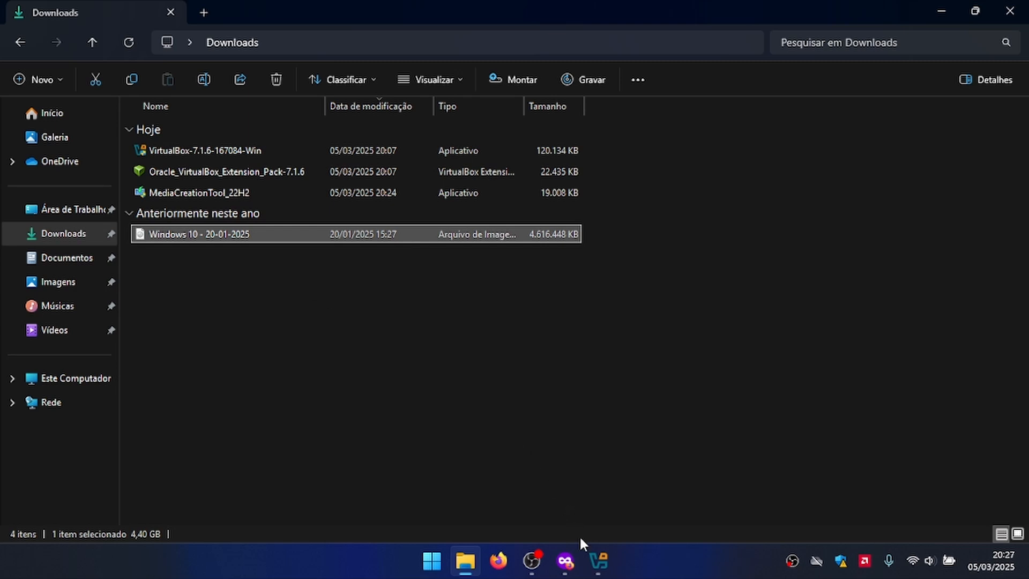
click(606, 551)
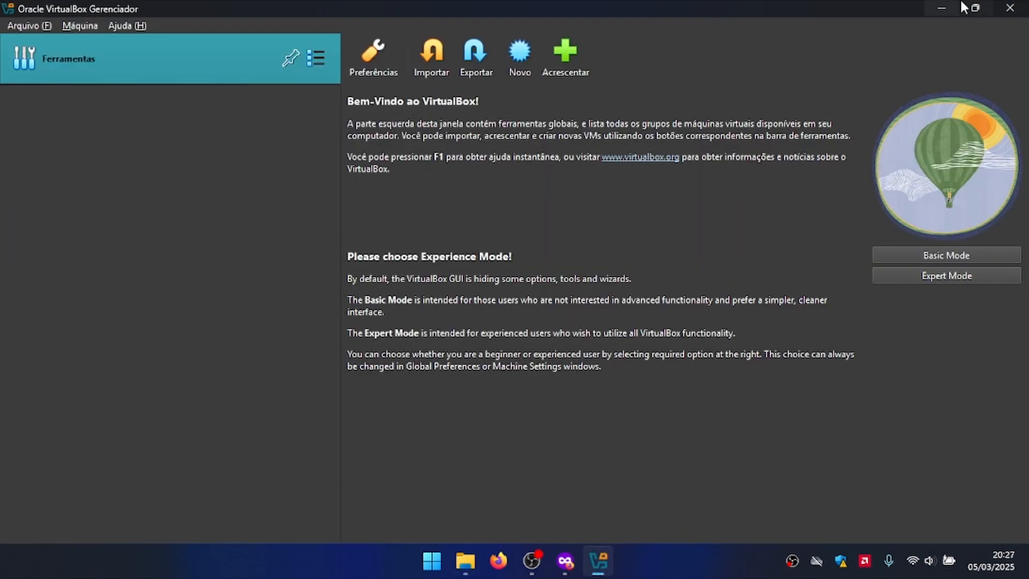
click(942, 8)
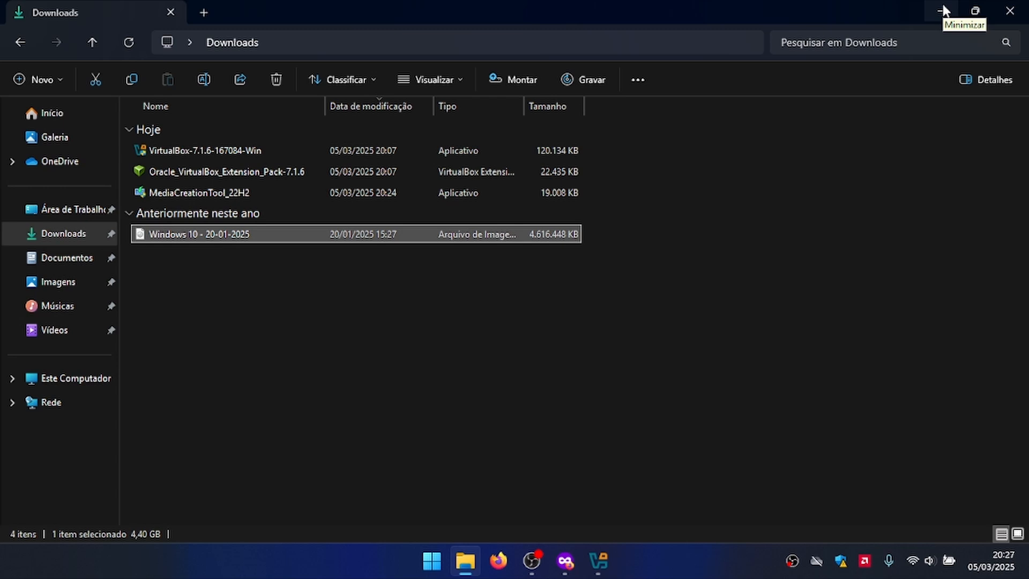
click(509, 433)
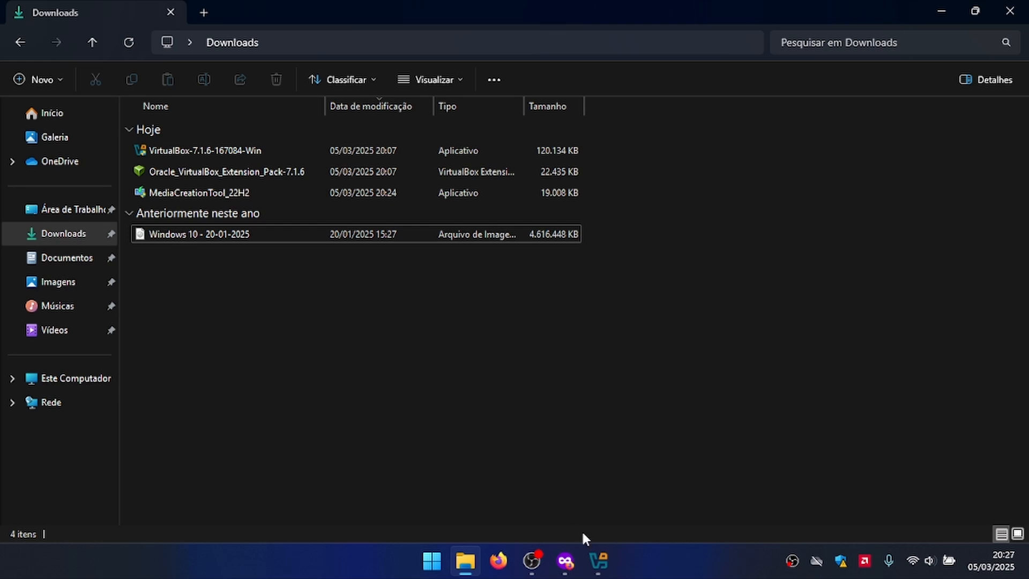
Step: Switch to VirtualBox and begin a new virtual machine named Windows 10
click(598, 560)
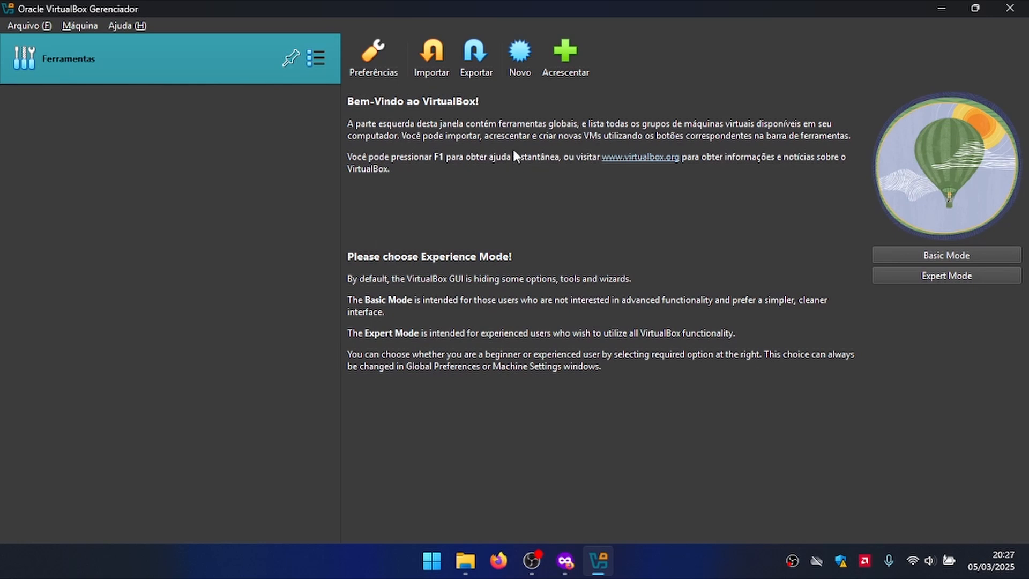
click(519, 68)
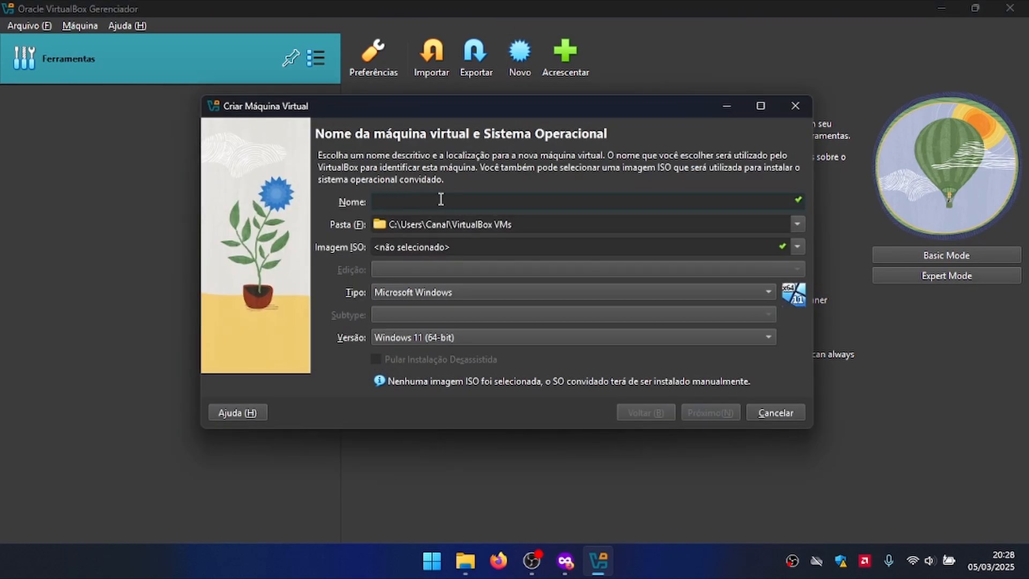
text(Windows 10)
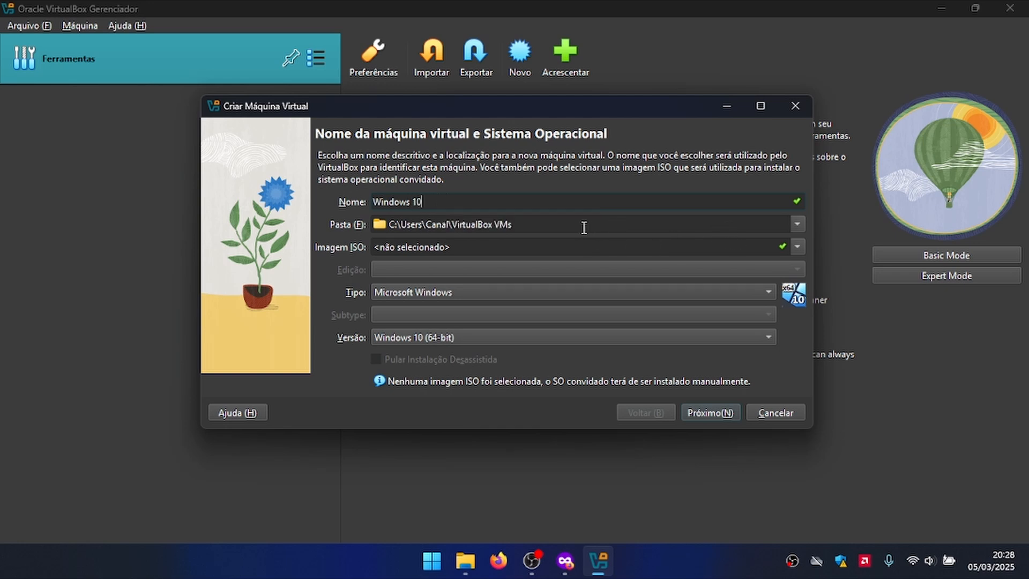
Step: Assign Windows 10 - 20-01-2025.iso from Downloads as the machine's ISO image and skip the unattended installation
click(796, 246)
click(499, 283)
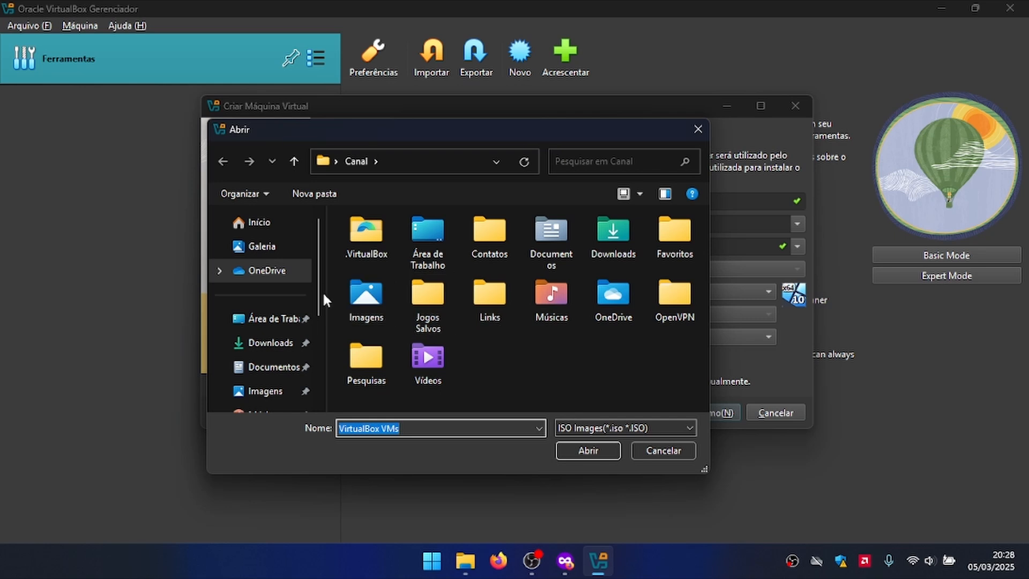
click(216, 345)
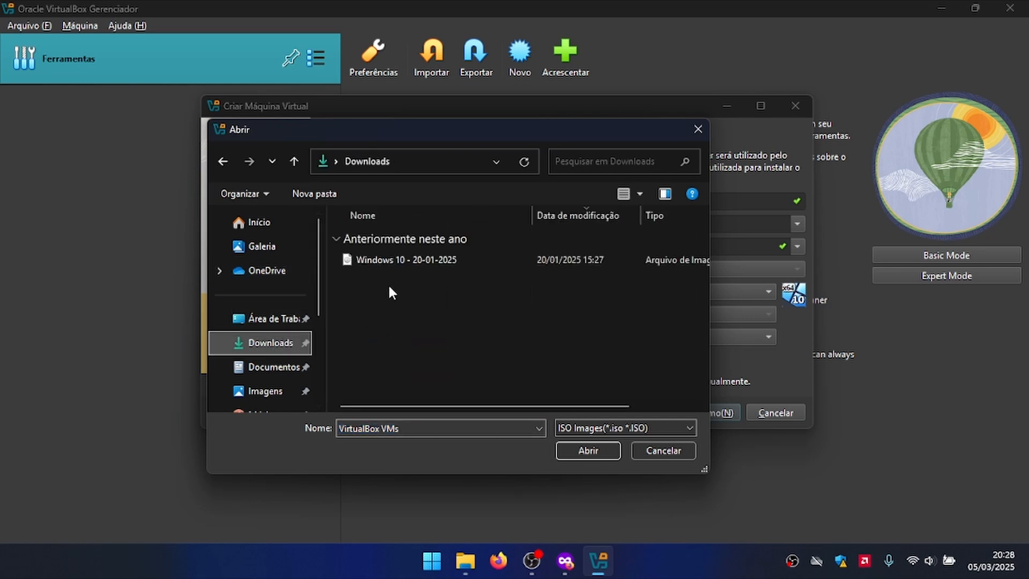
double_click(449, 259)
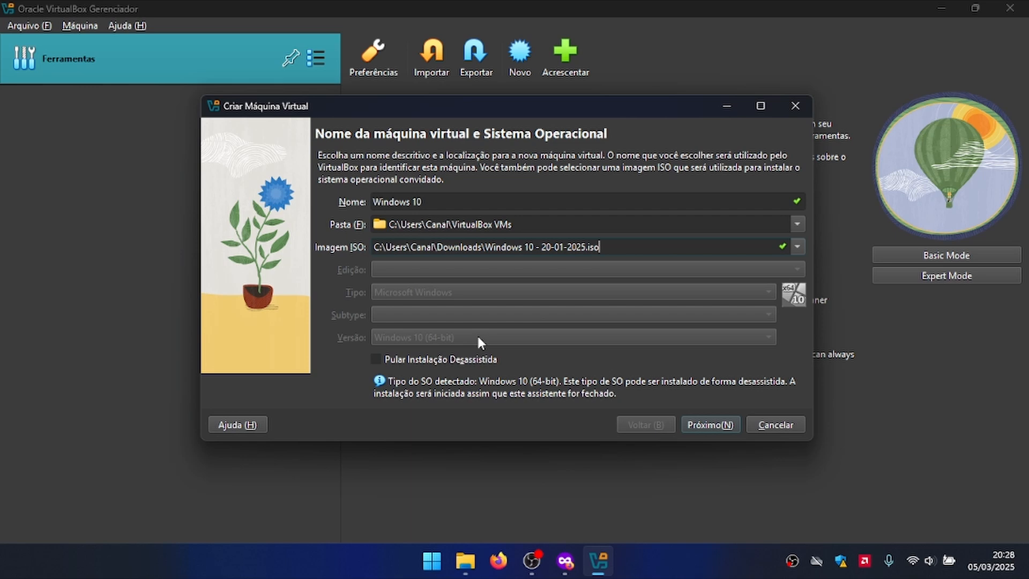
click(456, 358)
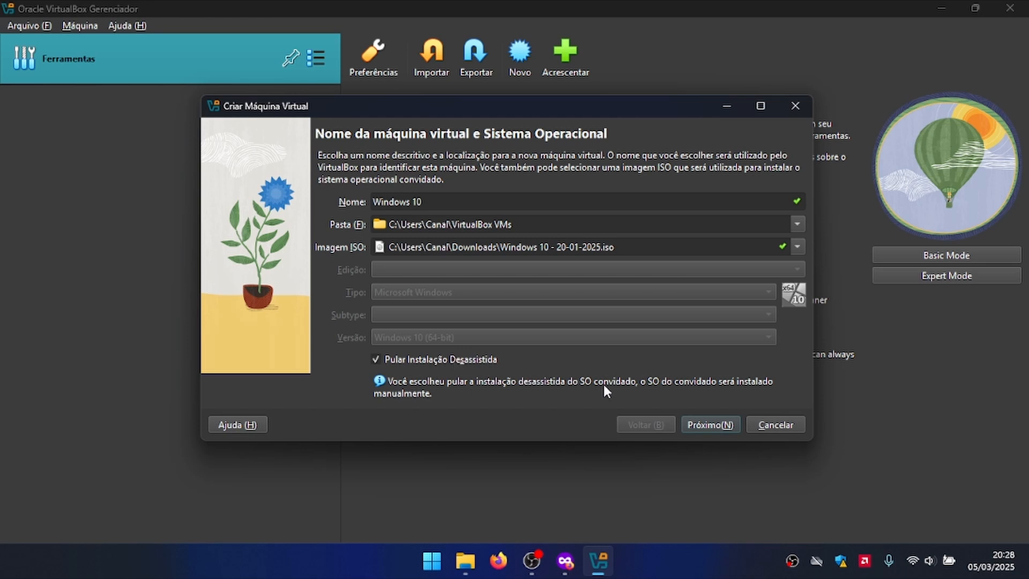
click(718, 425)
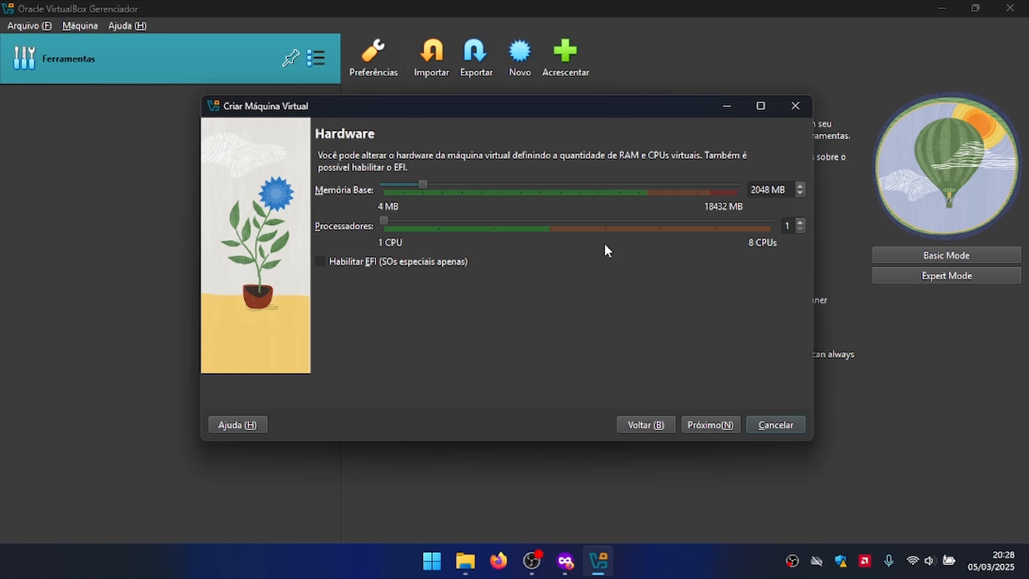
Step: Set the virtual machine's base memory to 4000 MB and its processors to 2
double_click(758, 194)
text(4000)
click(800, 221)
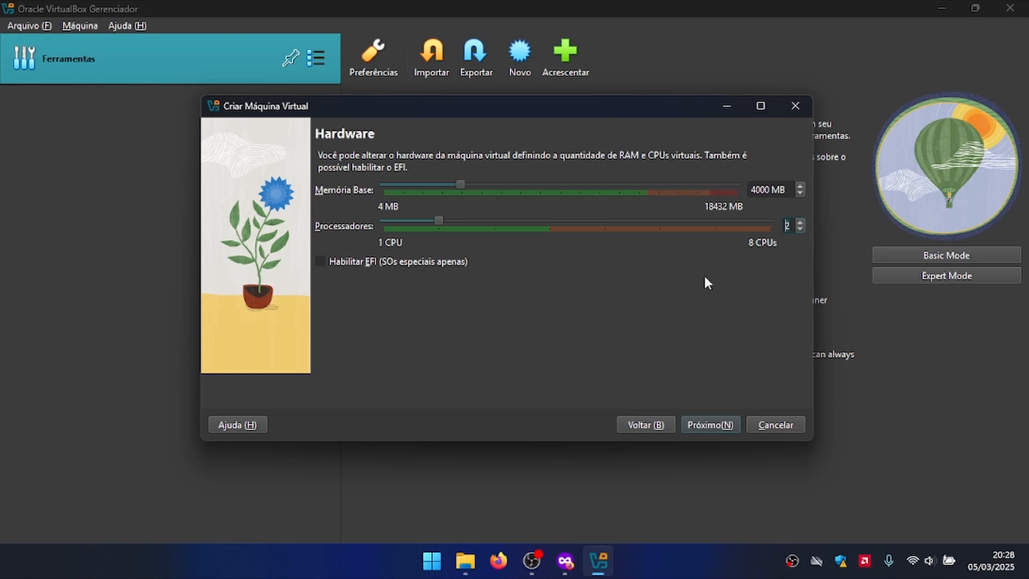
click(708, 425)
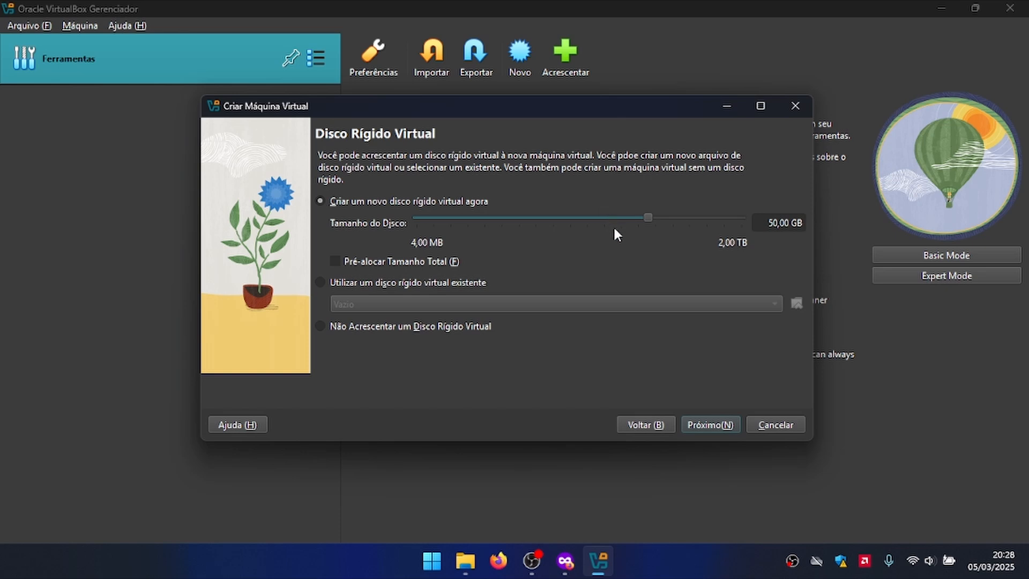
Step: Create a new 50 GB virtual hard disk without pre-allocating its full size, and finish creating the machine
click(773, 228)
key(BackSpace)
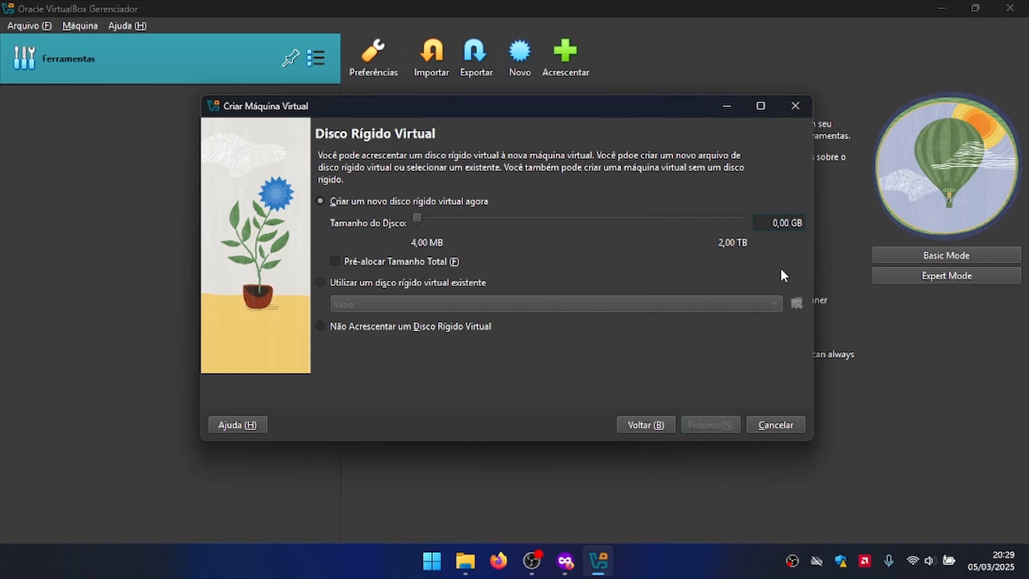
text(50)
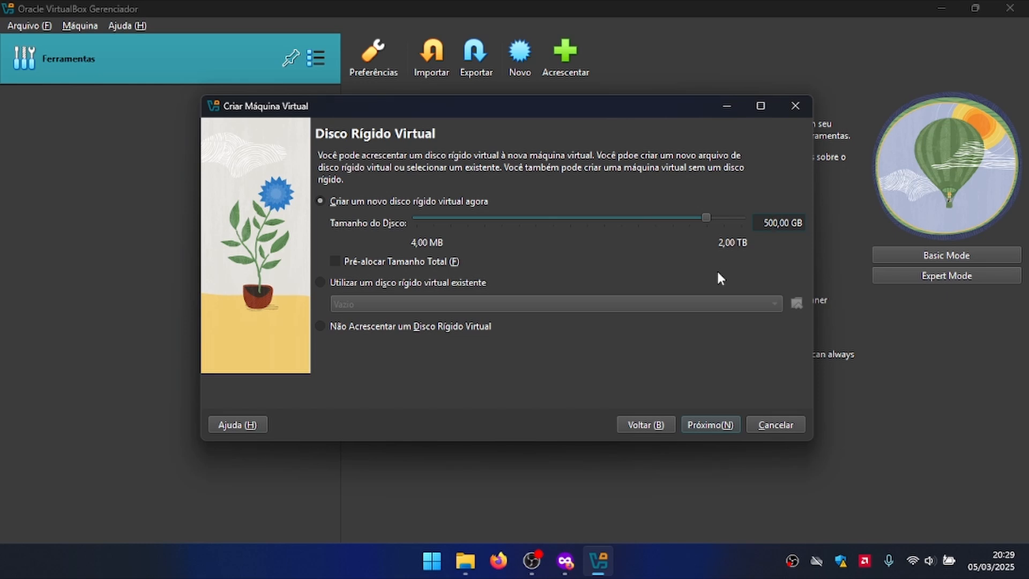
key(BackSpace)
click(413, 259)
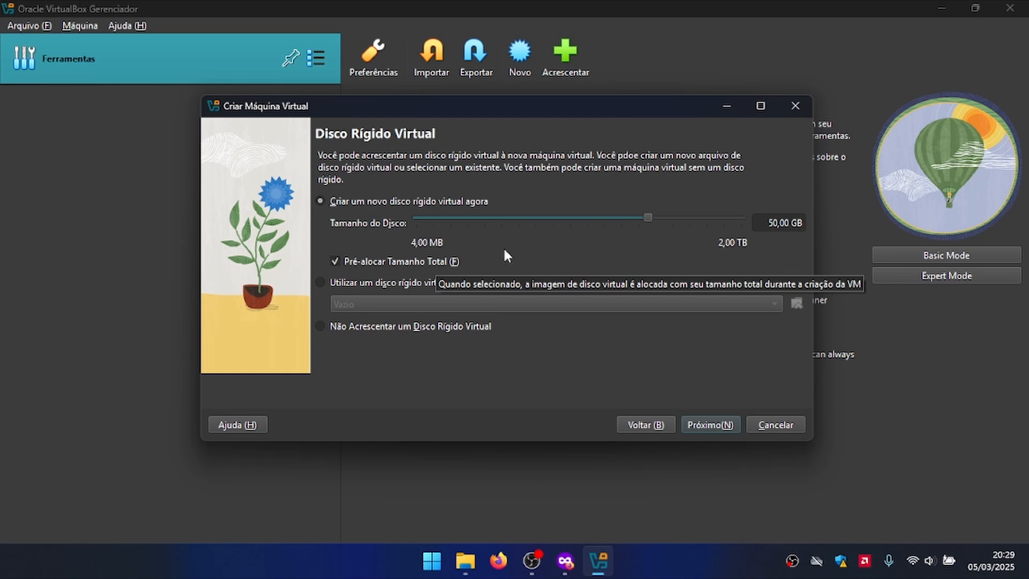
click(439, 265)
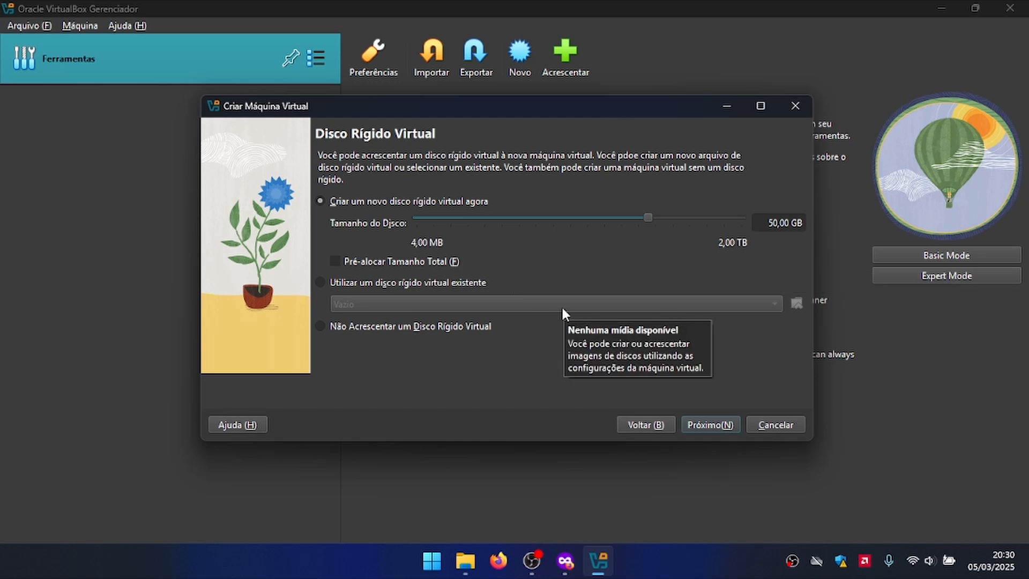
click(715, 426)
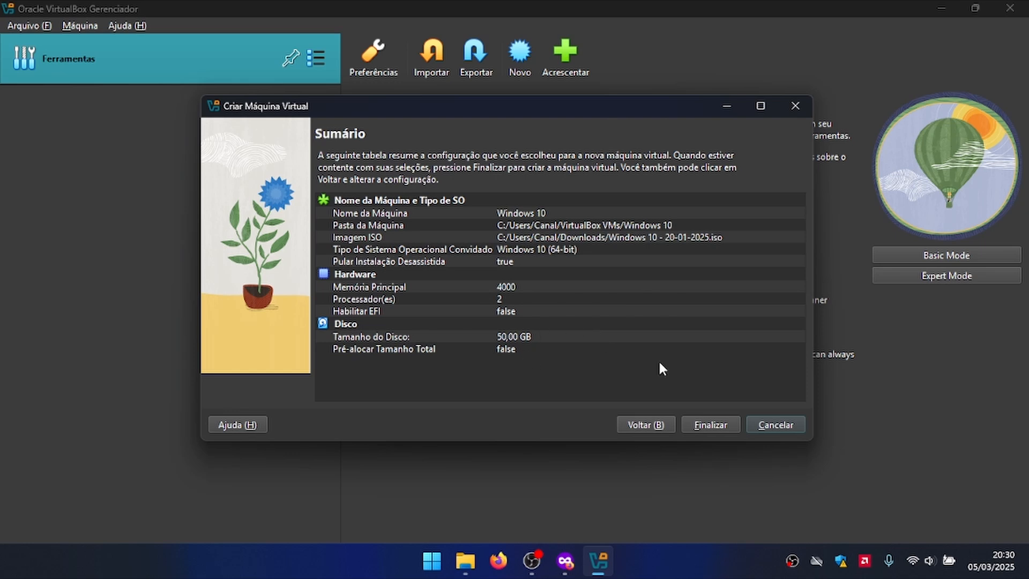
click(712, 427)
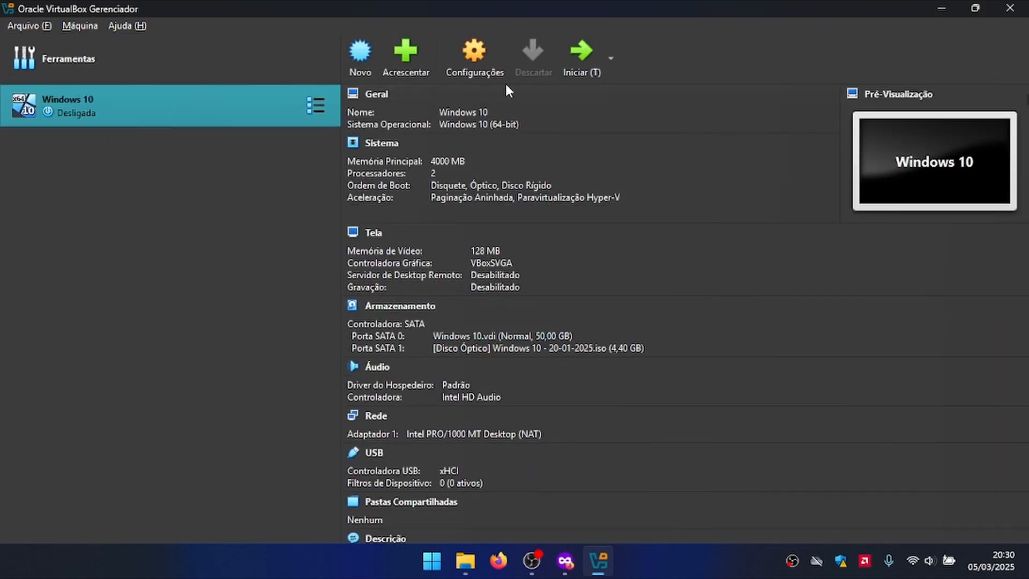
Step: Remove the floppy drive from the boot order in the Windows 10 machine's system settings
click(475, 60)
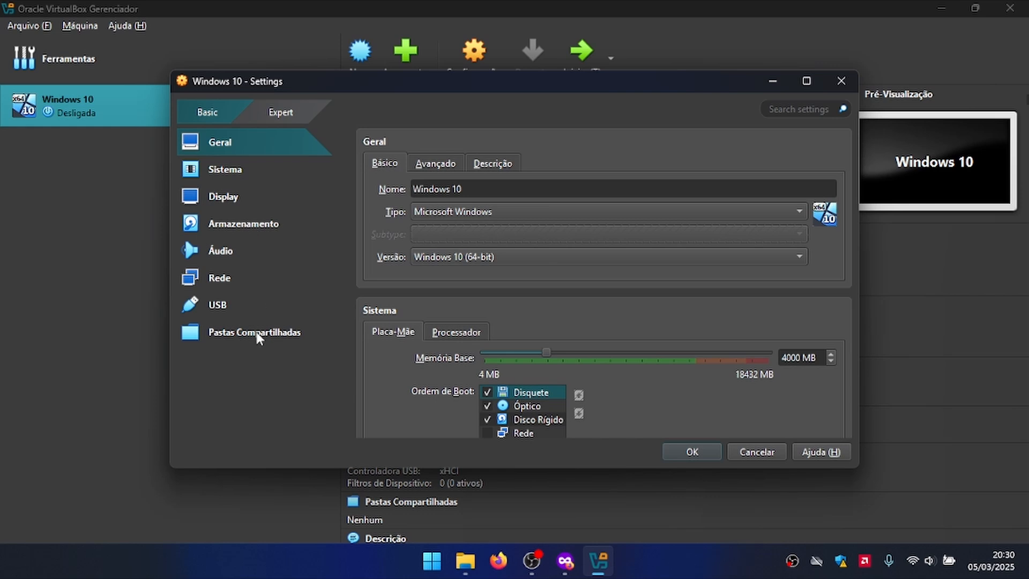
click(269, 169)
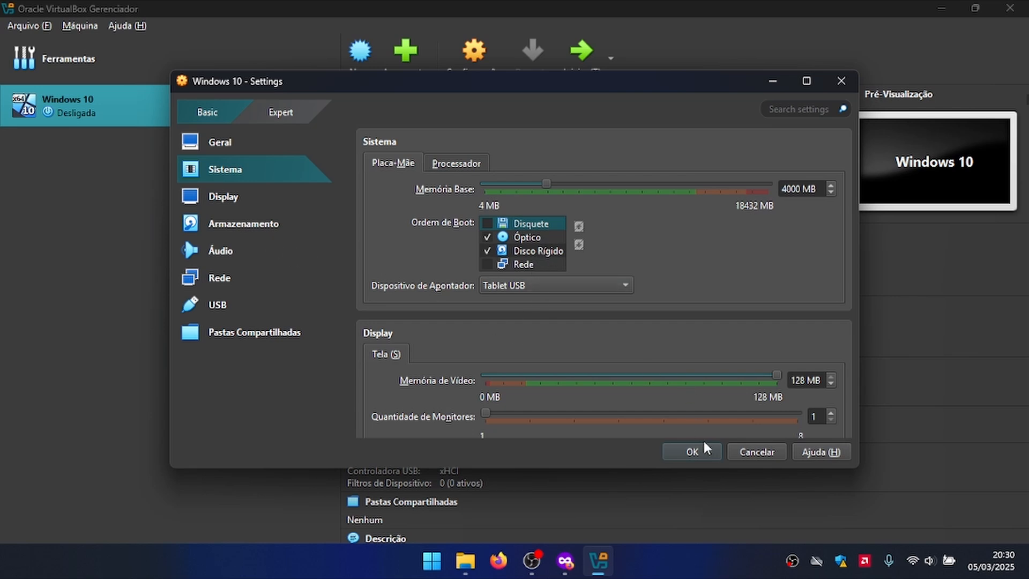
click(703, 455)
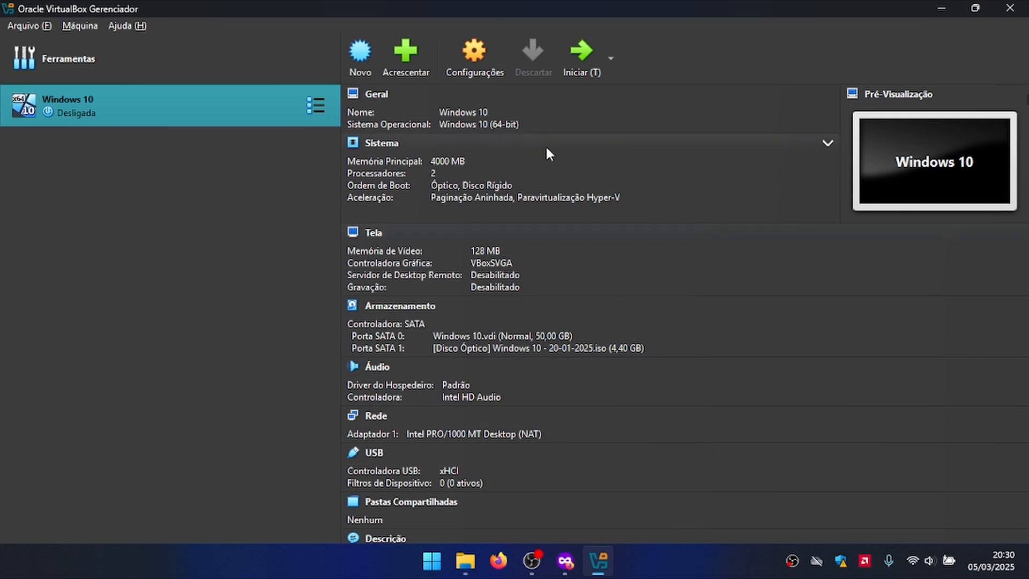
Step: Start the Windows 10 virtual machine and dismiss its notifications, bringing the Windows setup dialog fully into view
click(583, 56)
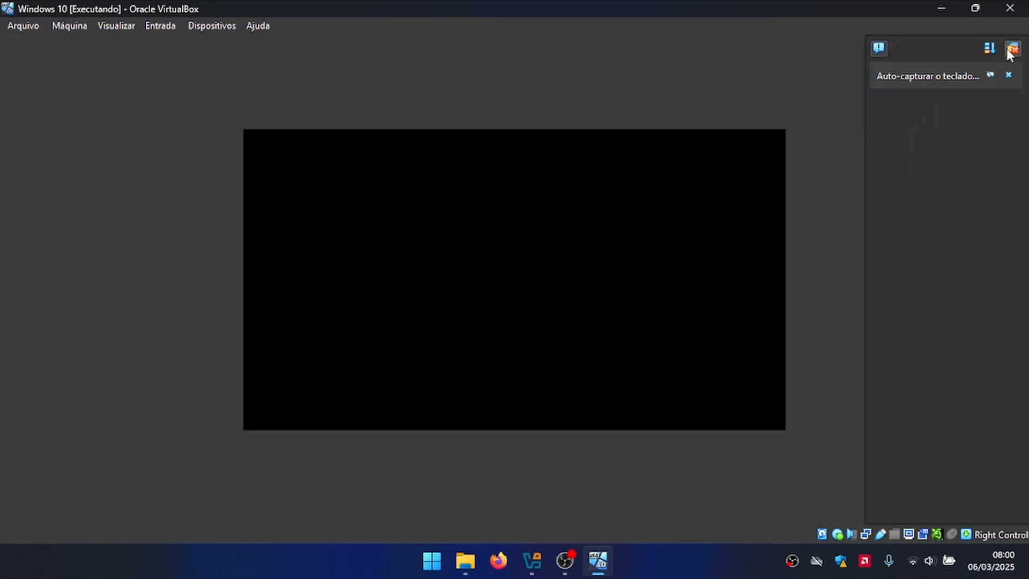
click(1008, 49)
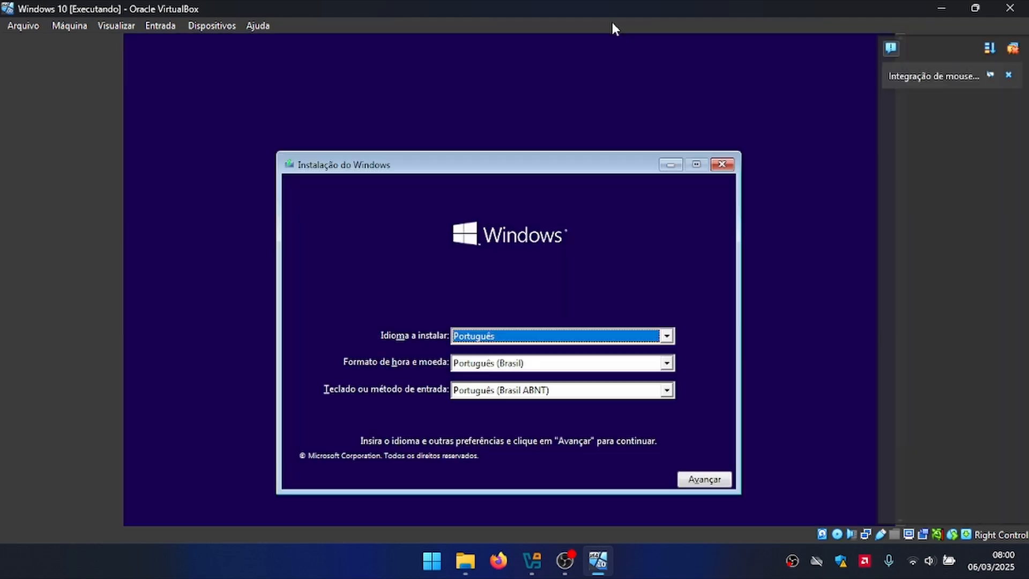
click(1012, 49)
drag(902, 274, 899, 324)
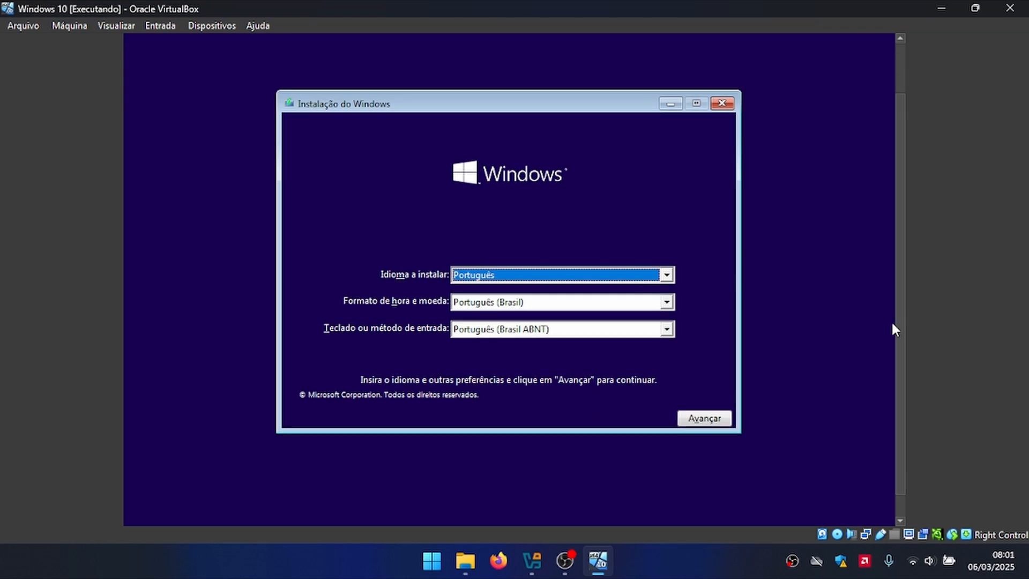
Step: Accept Portuguese with the Brazilian time format and ABNT keyboard in Windows setup, and start the installation
click(694, 417)
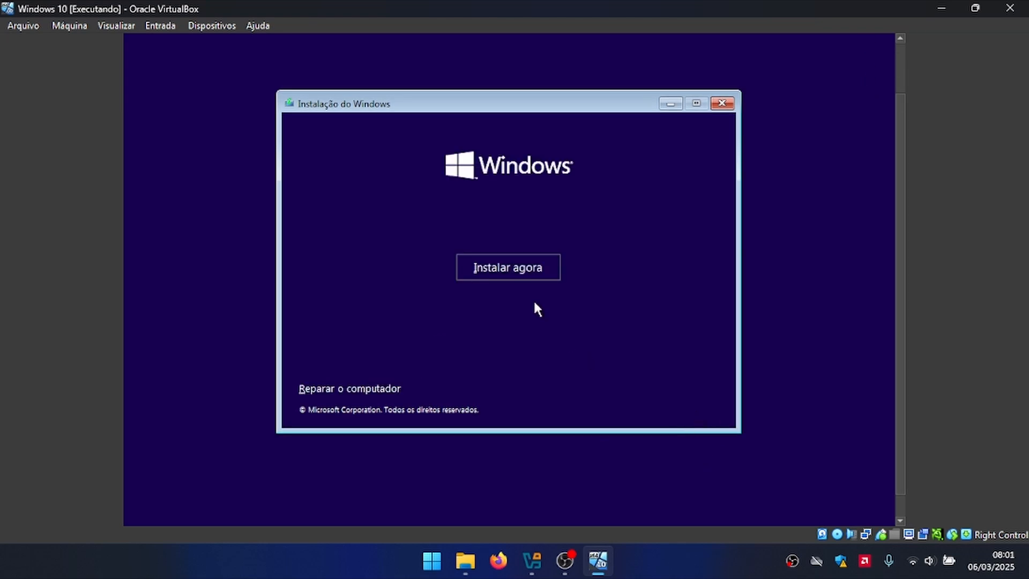
click(519, 275)
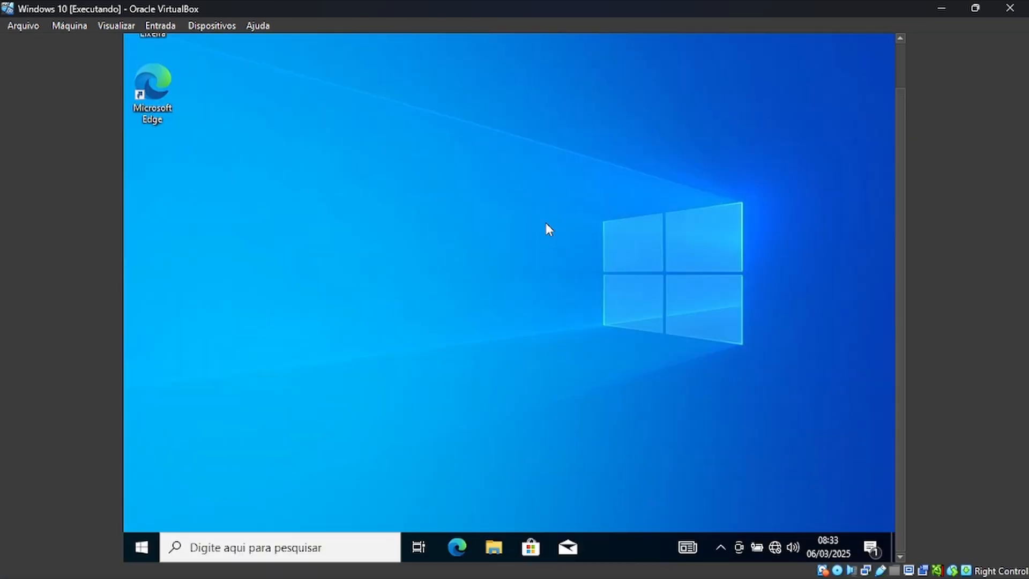
Step: Insert the Guest Additions CD image into the Windows 10 virtual machine's optical drive
drag(904, 180, 903, 108)
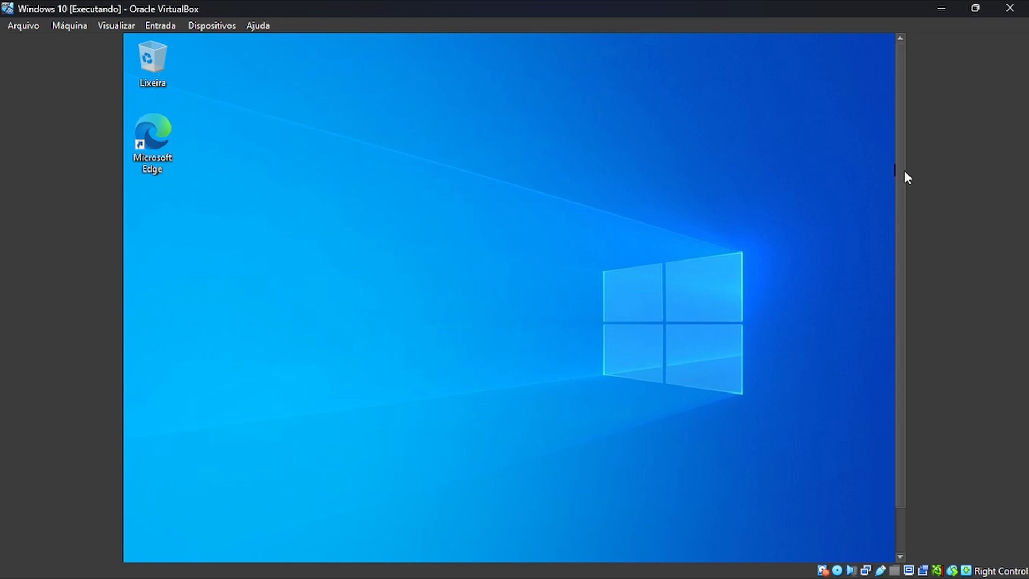
drag(904, 170, 908, 282)
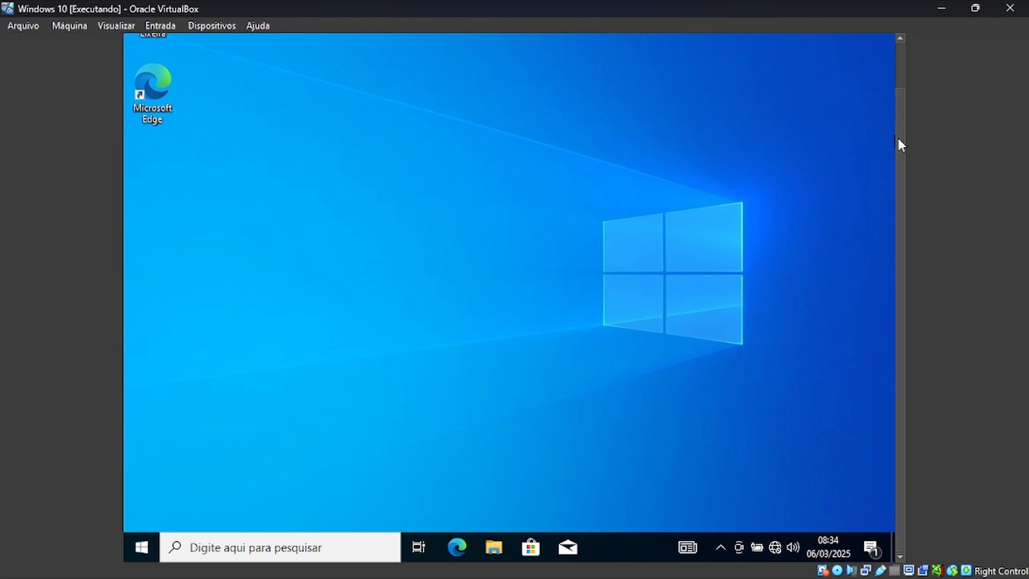
drag(899, 139, 914, 75)
drag(902, 122, 902, 235)
click(170, 26)
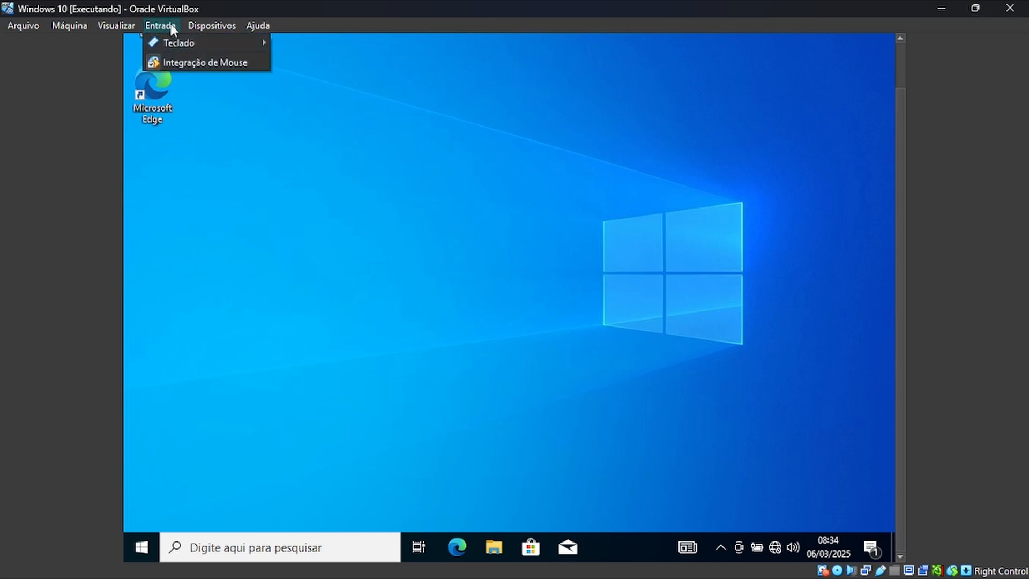
mouse_move(211, 25)
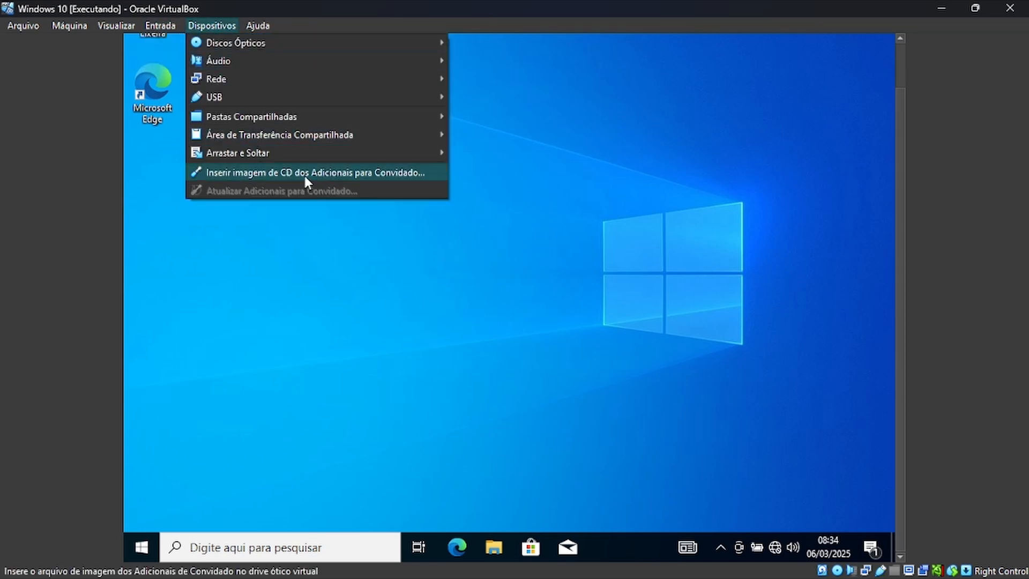
click(362, 173)
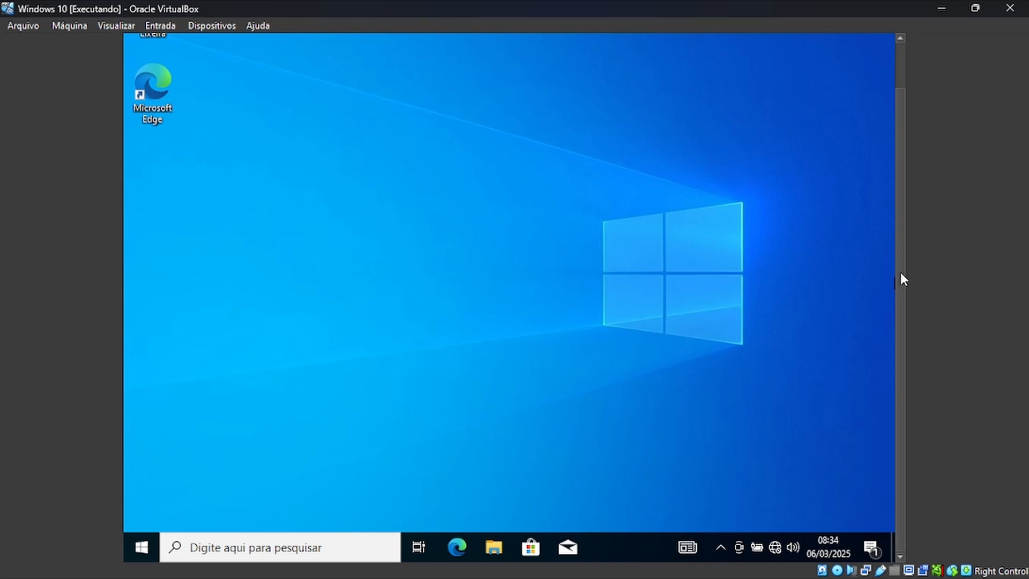
Step: Open the VirtualBox Guest Additions CD drive (D:) in the guest's File Explorer
drag(900, 272, 902, 297)
key(super+e)
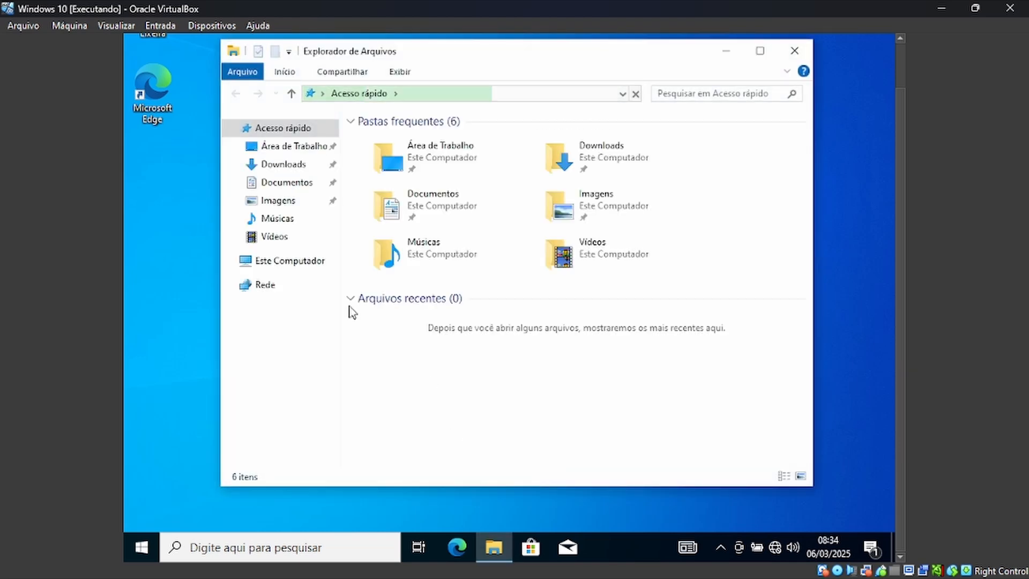
click(290, 262)
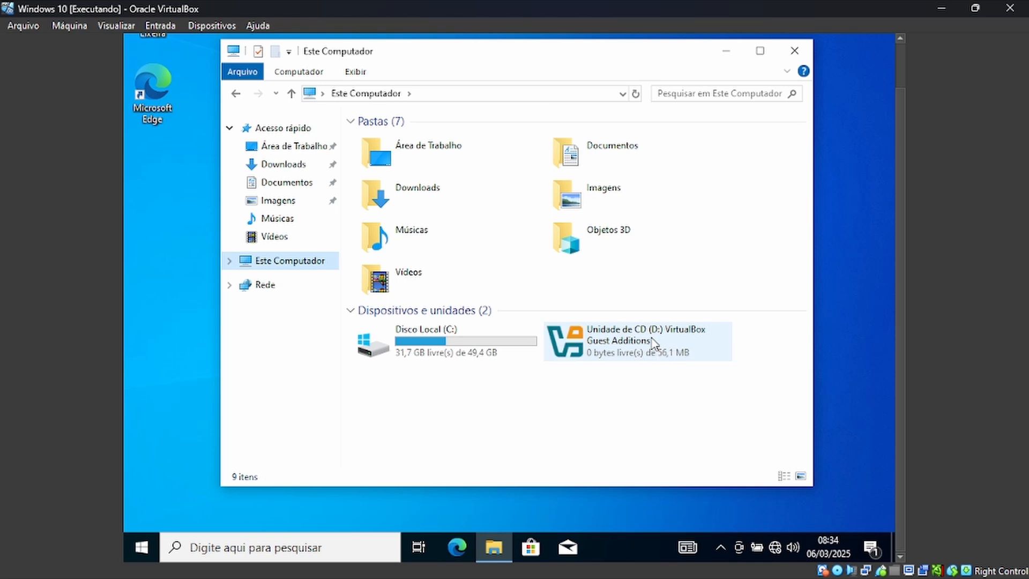
click(653, 343)
double_click(652, 343)
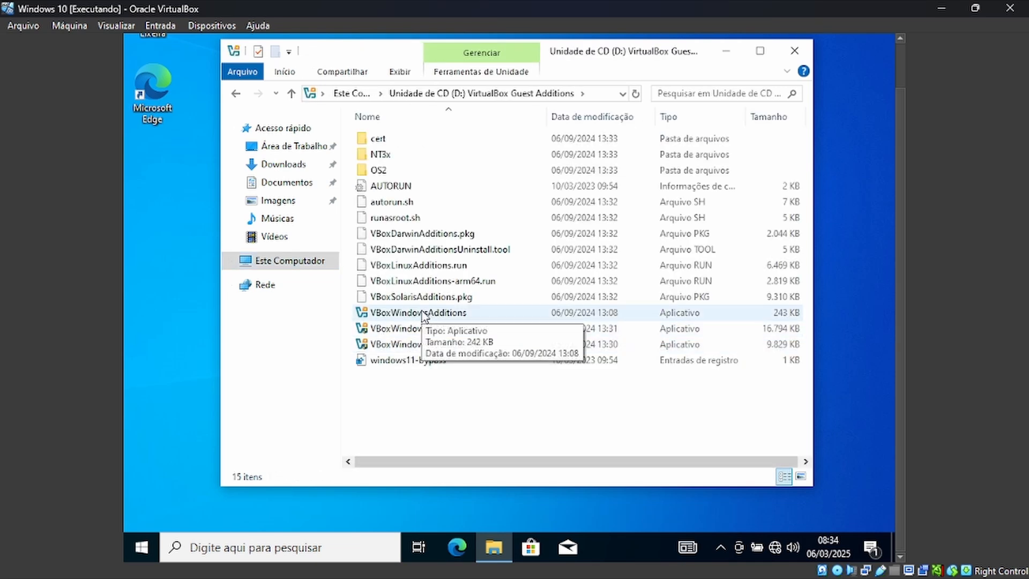
Step: Launch the VBoxWindowsAdditions installer from the CD and allow it to make changes to the system
click(414, 314)
right_click(414, 313)
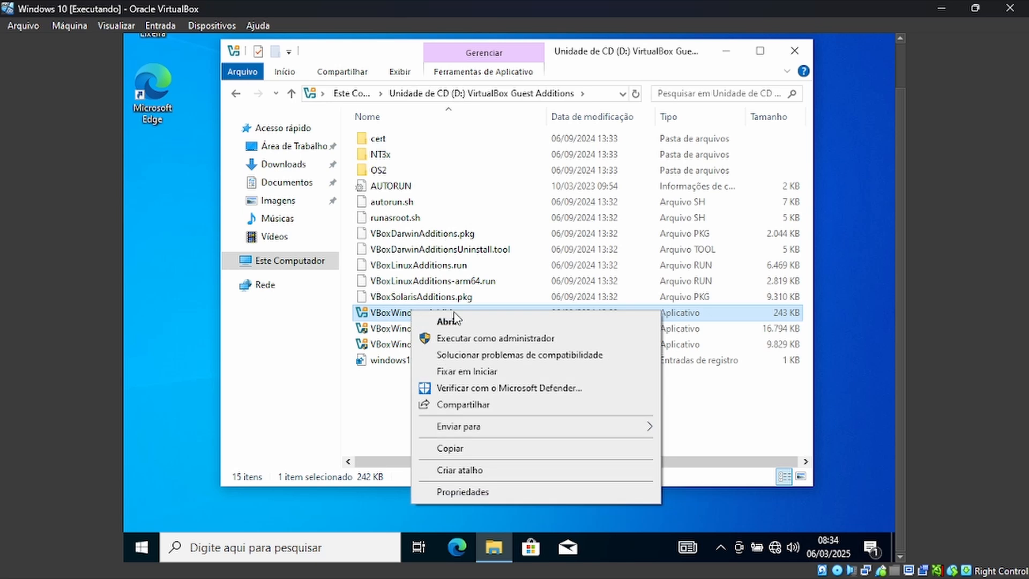
click(488, 324)
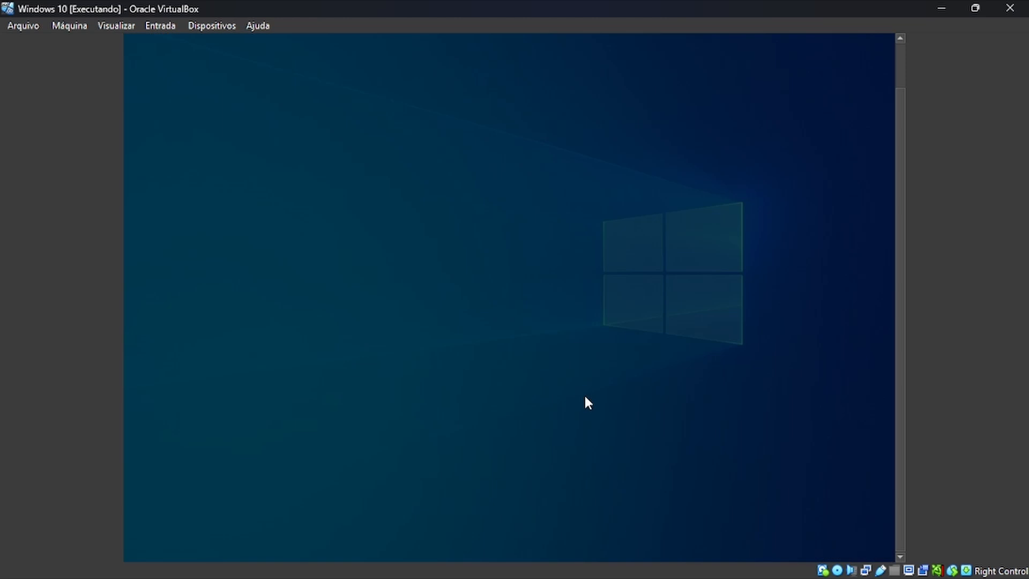
click(474, 374)
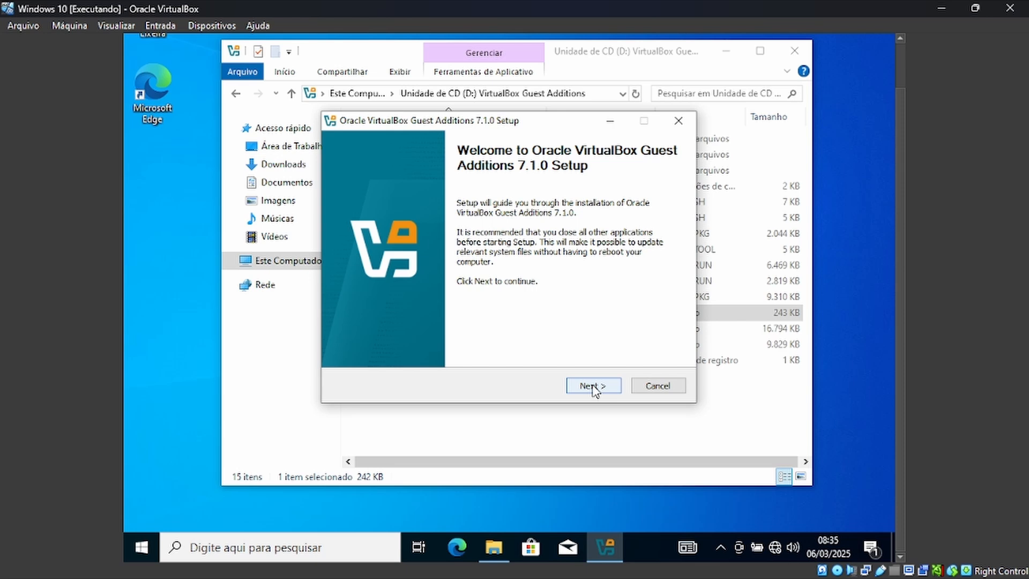
Step: Install Guest Additions 7.1.0 in the default destination folder and reboot the virtual machine immediately
click(594, 389)
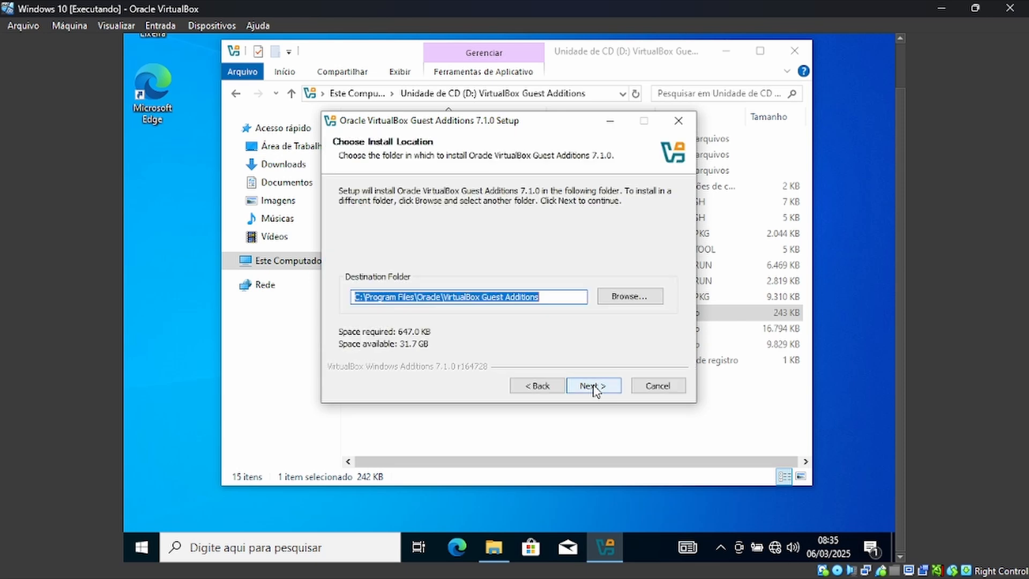
click(594, 391)
click(593, 387)
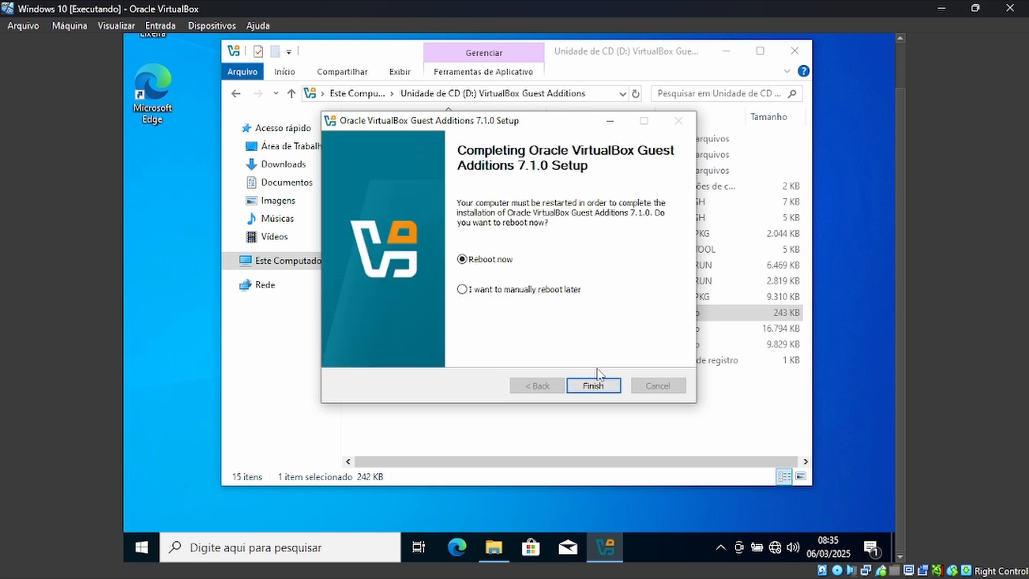
click(604, 386)
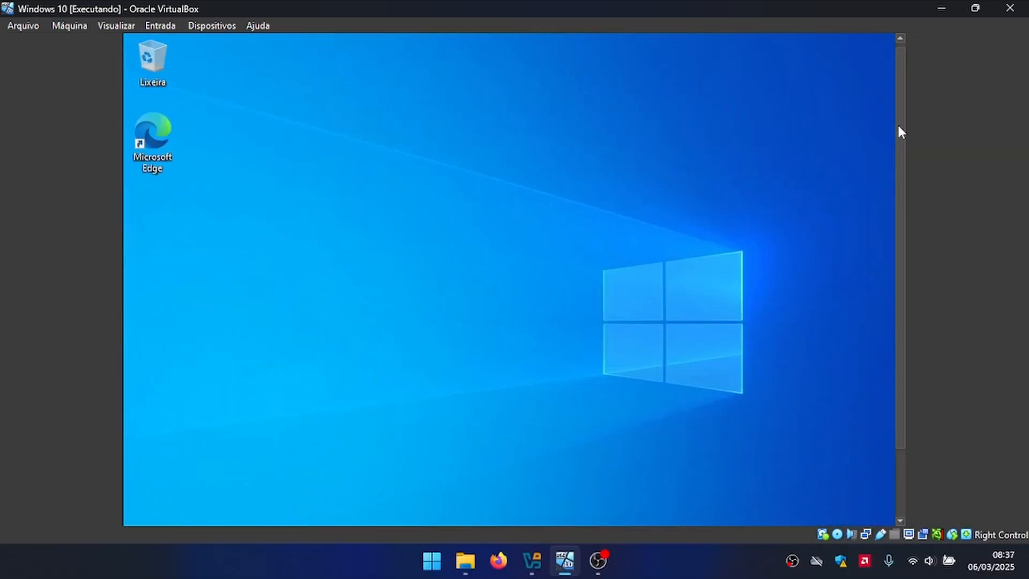
Step: Switch the virtual machine to full-screen mode, and return it to windowed mode
drag(900, 133, 895, 252)
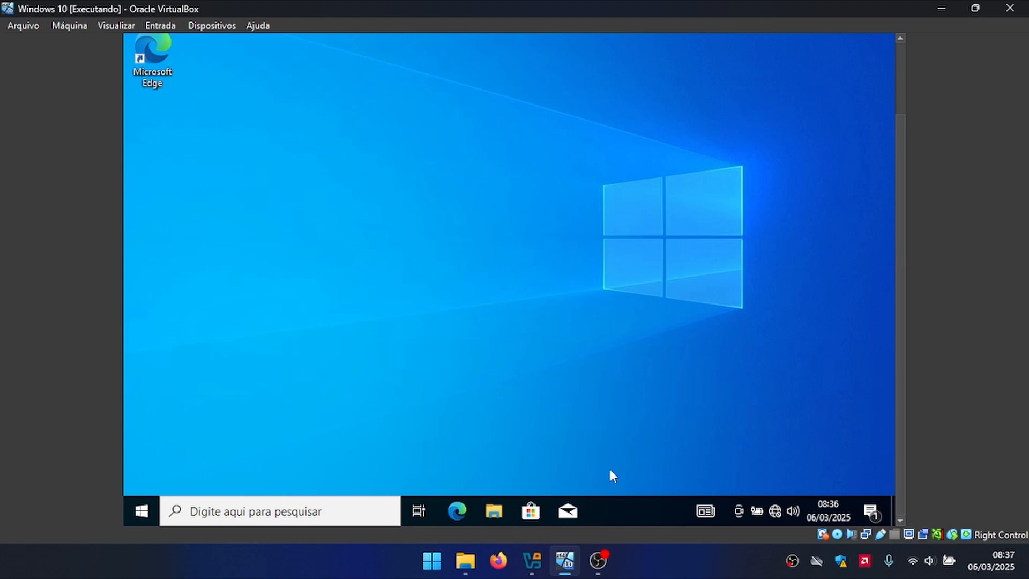
drag(903, 131, 900, 194)
drag(898, 130, 854, 53)
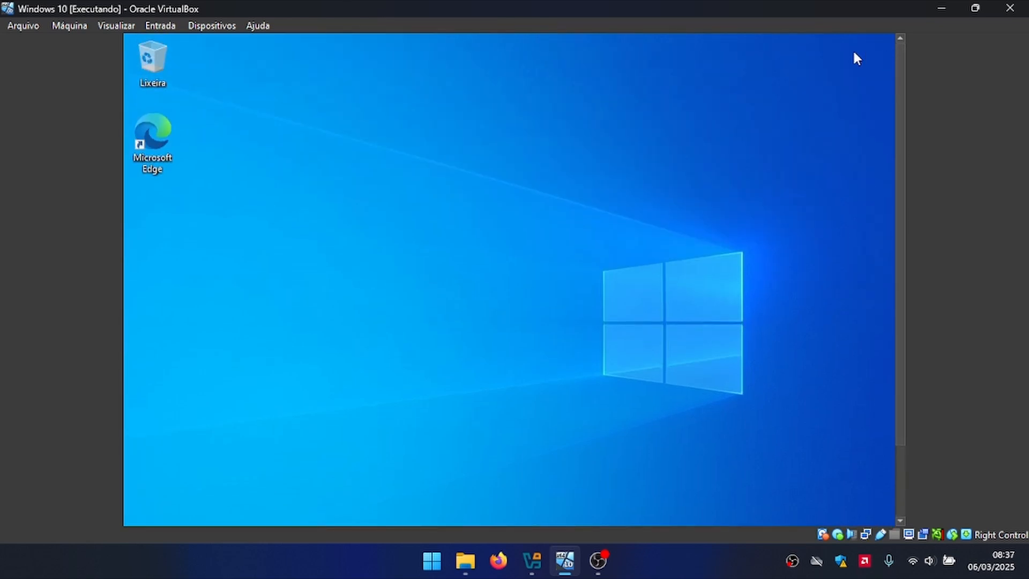
click(119, 24)
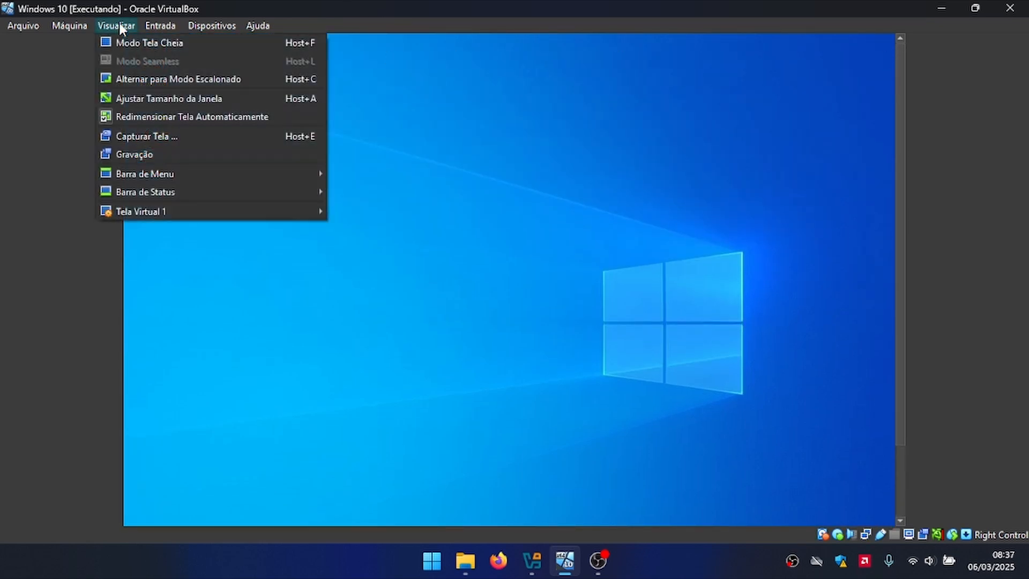
click(195, 40)
click(483, 346)
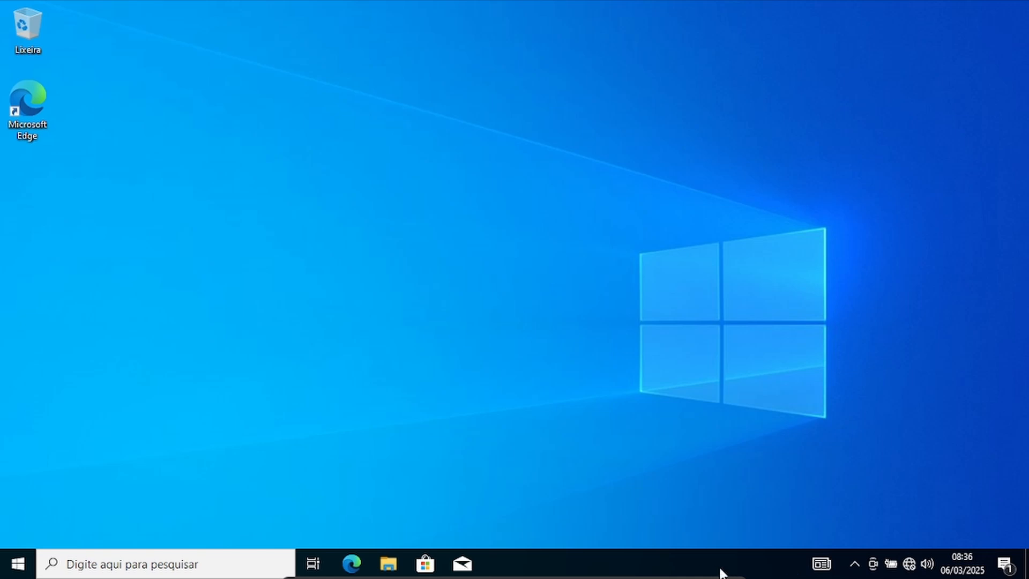
mouse_move(514, 578)
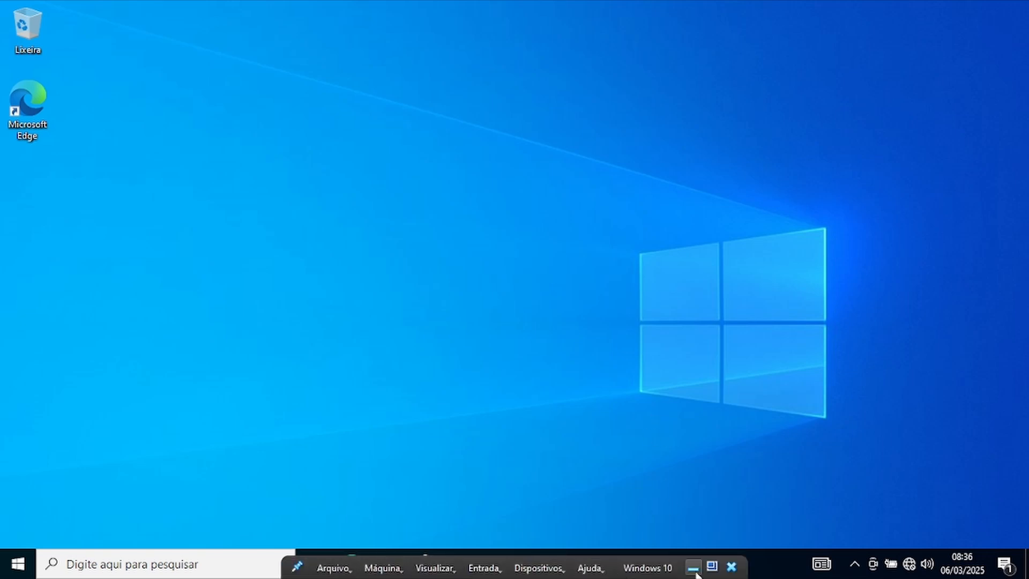
click(712, 568)
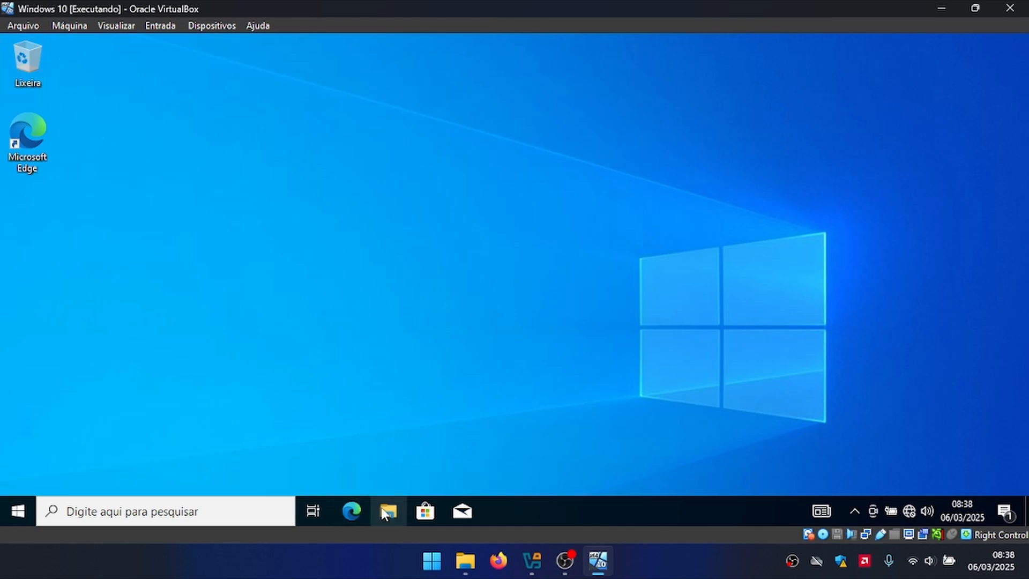
Step: Open Microsoft Edge in the guest, dismiss the page-restore offer, and complete its initial setup without signing in
click(358, 510)
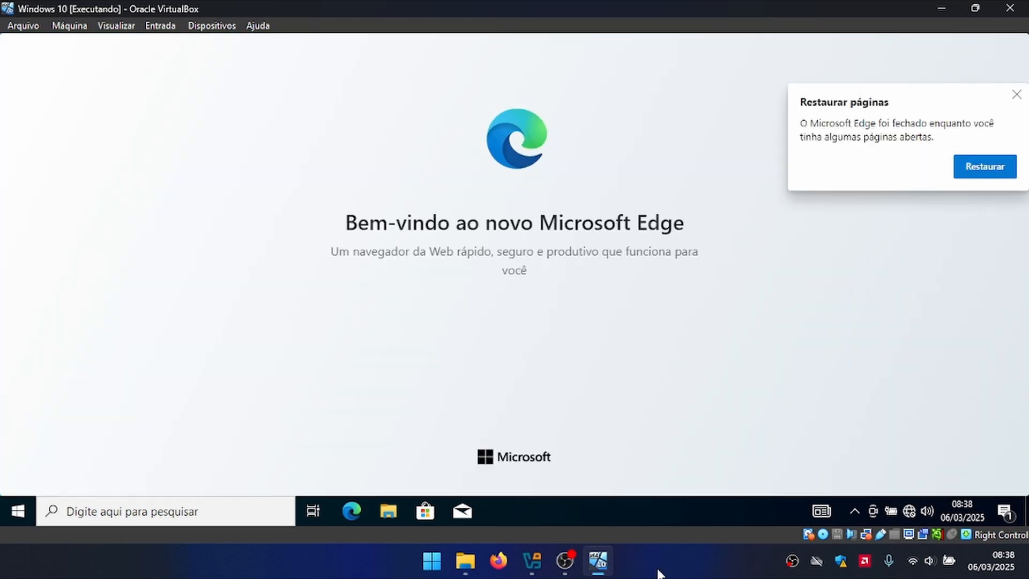
click(743, 563)
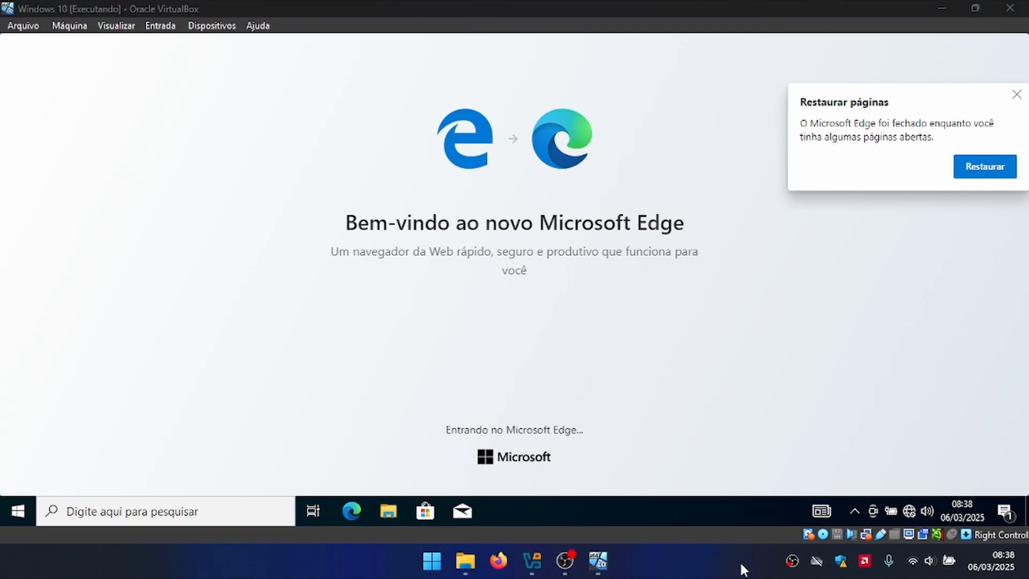
click(1016, 97)
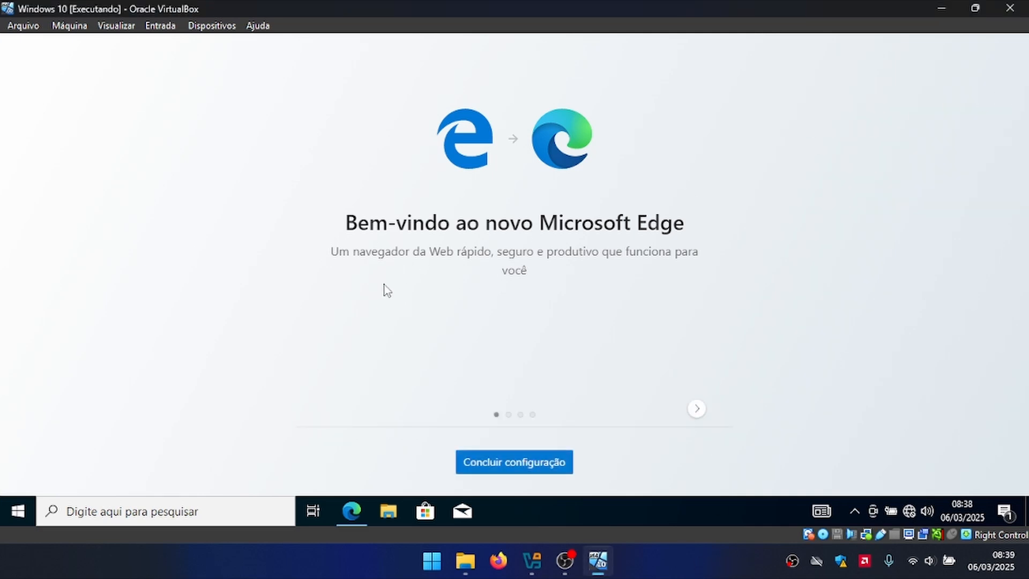
click(515, 458)
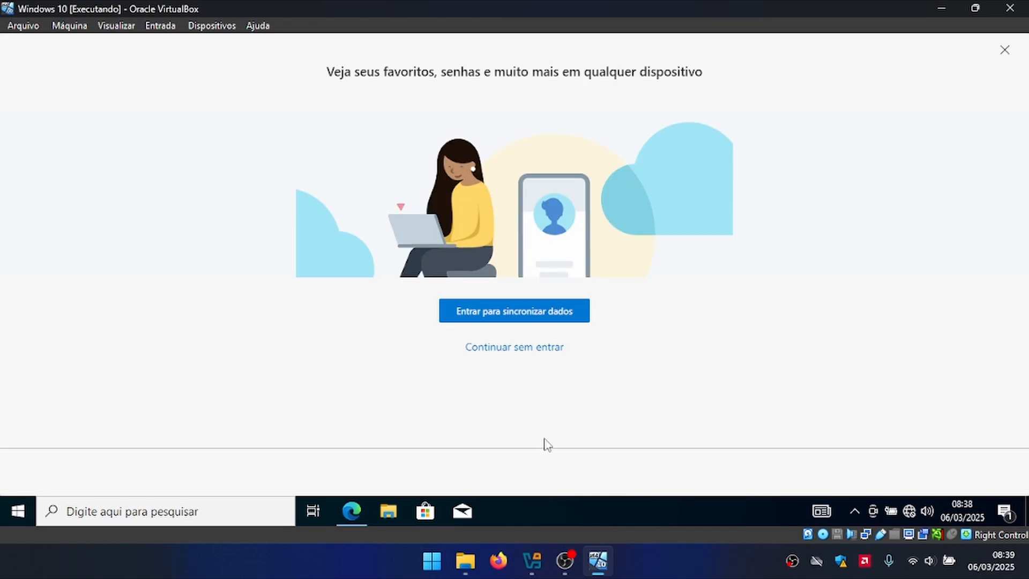
click(528, 349)
click(1017, 94)
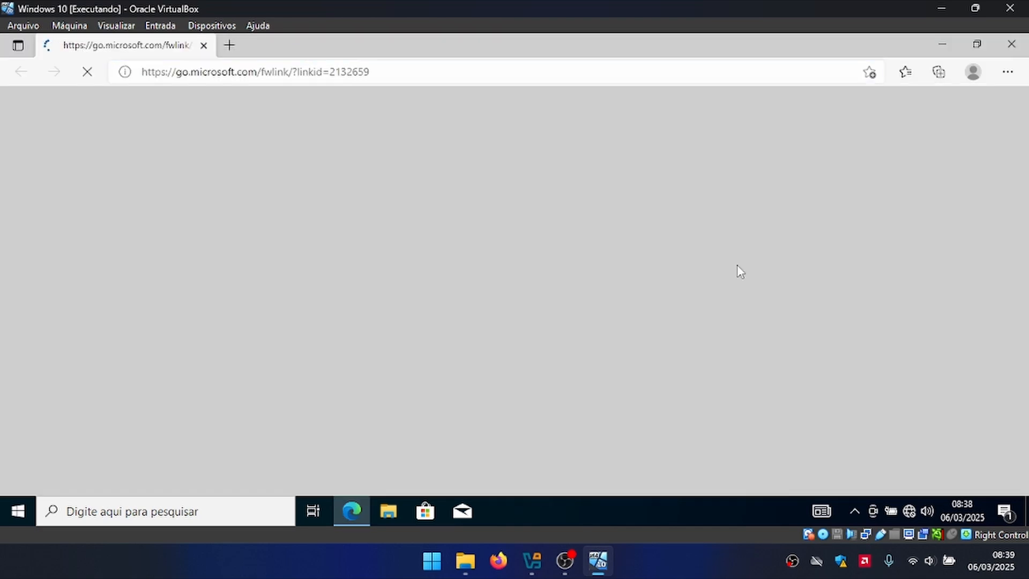